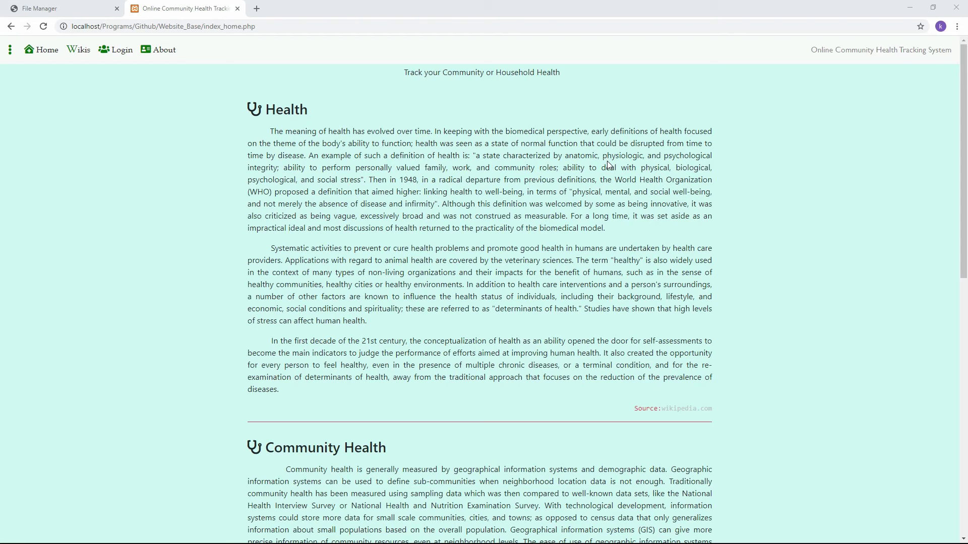
Open the Health Manager registration form and enter ADMIN for the names and birth date 01/01/1999.
left_click(111, 48)
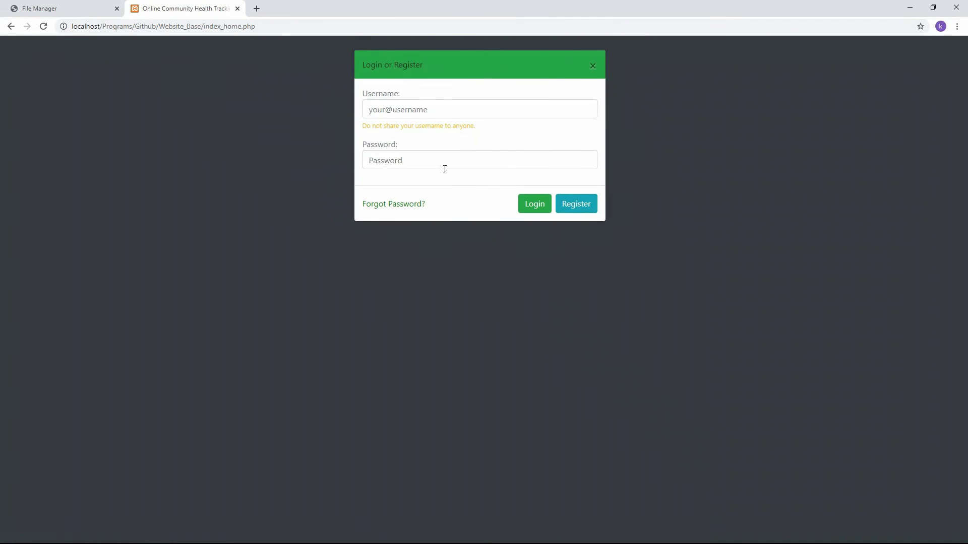
left_click(567, 204)
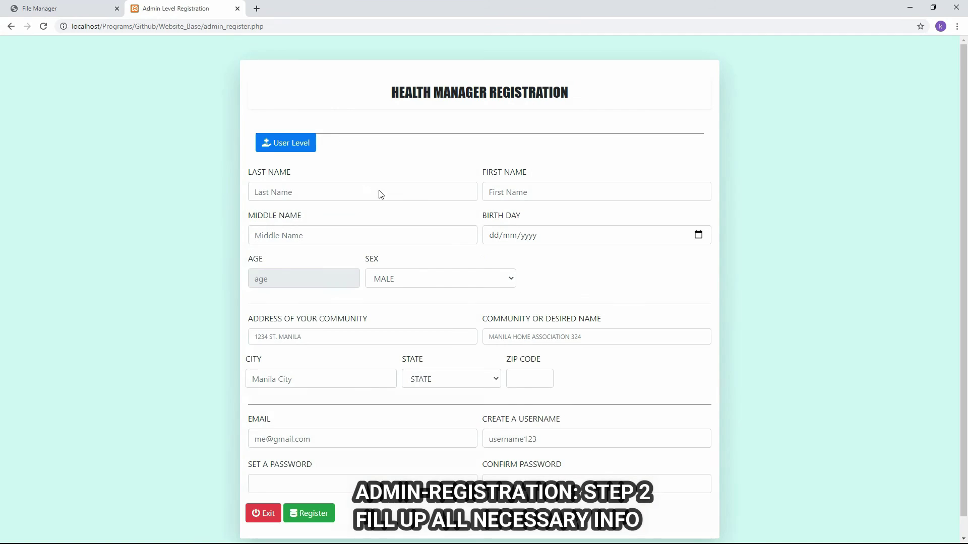
left_click(375, 191)
type("ADMIN")
key("Tab")
type("ADMIN")
key("Tab")
type("ADMIN")
Fill in address ADMIN ST, community MANIL, state NCR and 1800.
key("Tab")
type("01/01/")
type("1999")
left_click(504, 262)
left_click(338, 335)
type("ADMIN ST")
key("Tab")
type("ADMIN ST")
key("Tab")
type("MANIL")
Enter the email address and username admin24, then submit the form.
key("Tab")
left_click(451, 379)
left_click(444, 402)
key("Tab")
type("1800")
left_click(337, 438)
key("Tab")
type("admin24")
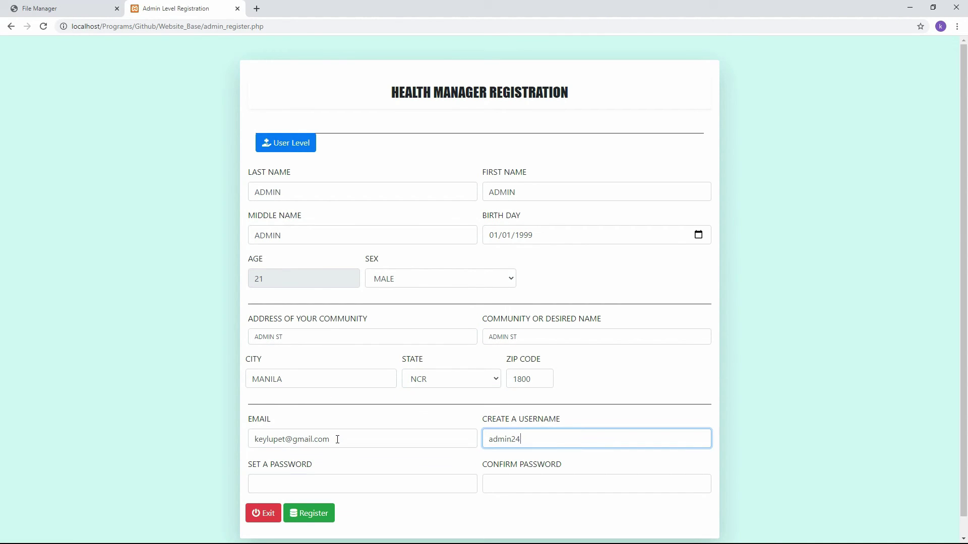
key("Tab")
type("admin24")
key("Tab")
type("admin24")
key("Return")
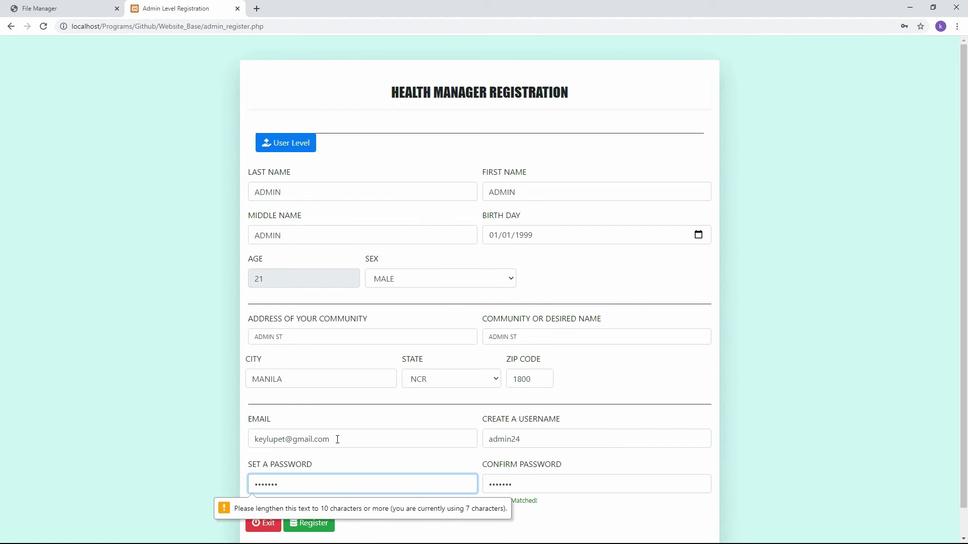
Replace the too-short password with a 10+ character one, confirm it, and resubmit.
key("BackSpace")
key("BackSpace")
key("BackSpace")
key("BackSpace")
key("BackSpace")
key("BackSpace")
key("BackSpace")
type("admin123456")
key("Tab")
type("admin123456")
key("Return")
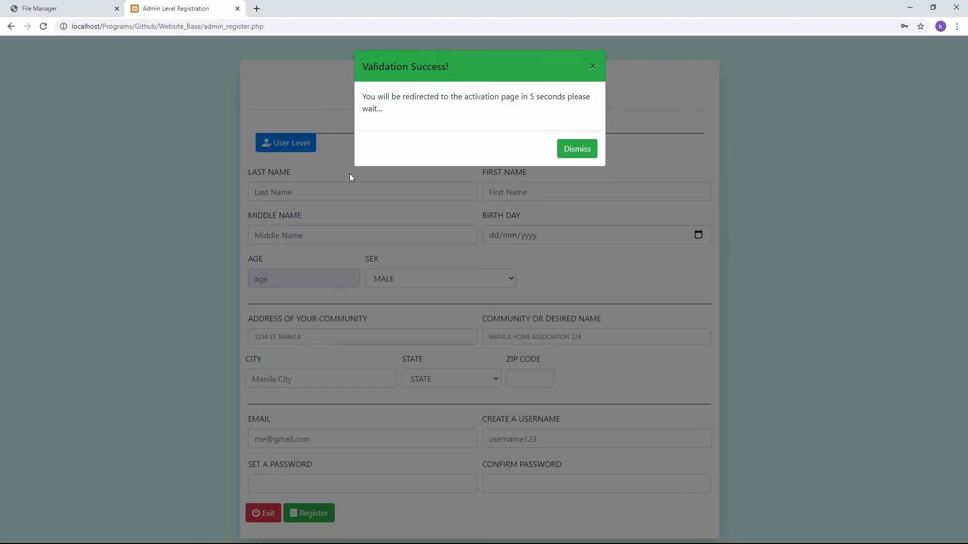
Copy the verification code from the Health Track welcome email in Gmail into the activation field.
left_click(256, 8)
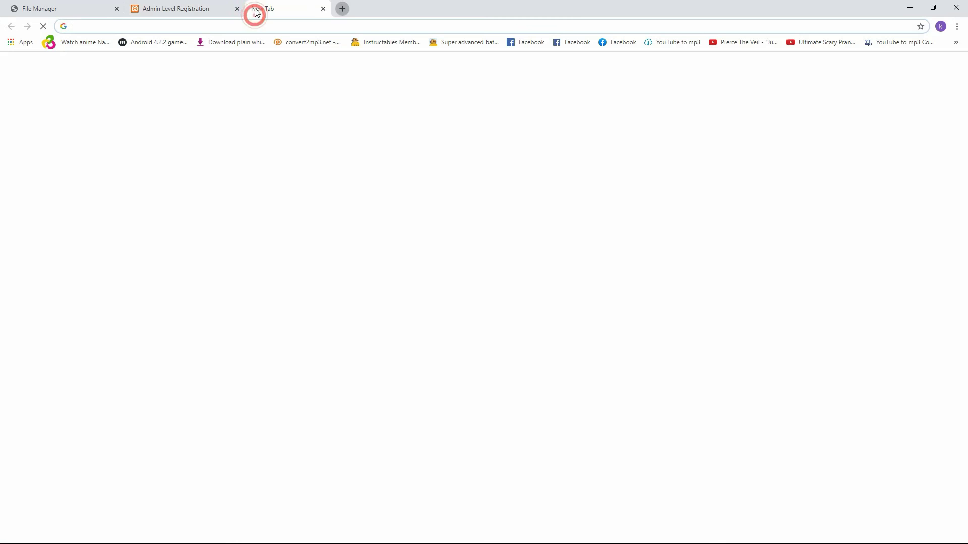
type("gmail")
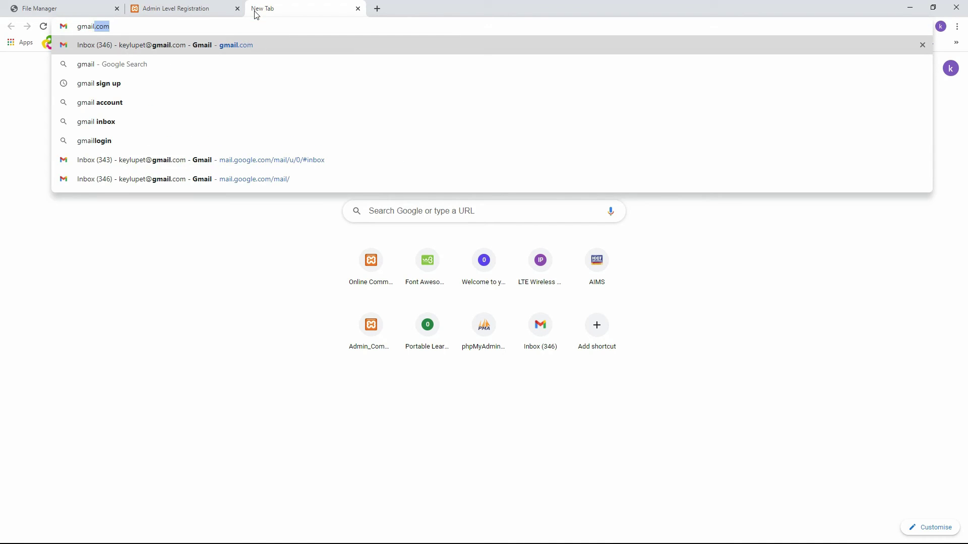
key("Return")
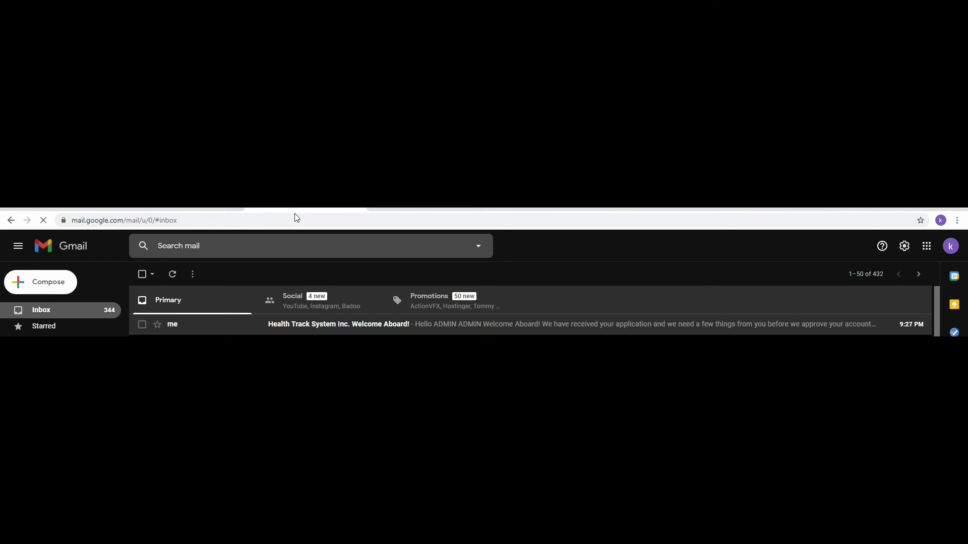
left_click(411, 332)
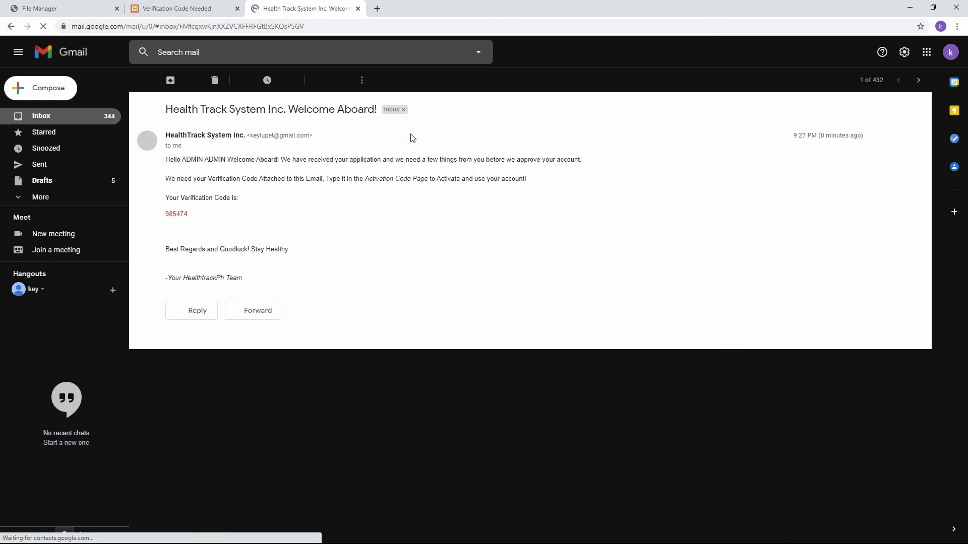
double_click(167, 214)
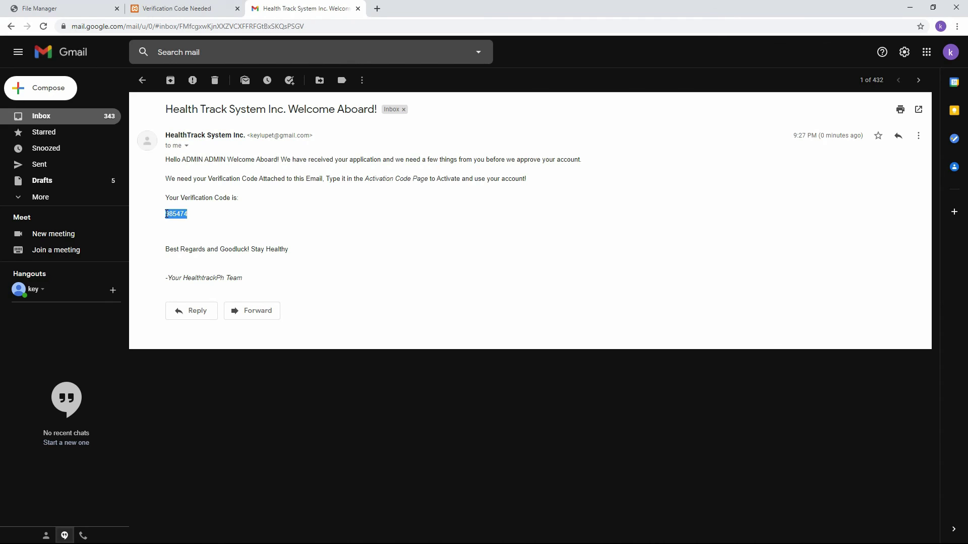
left_click(188, 8)
left_click(452, 105)
key("ctrl+v")
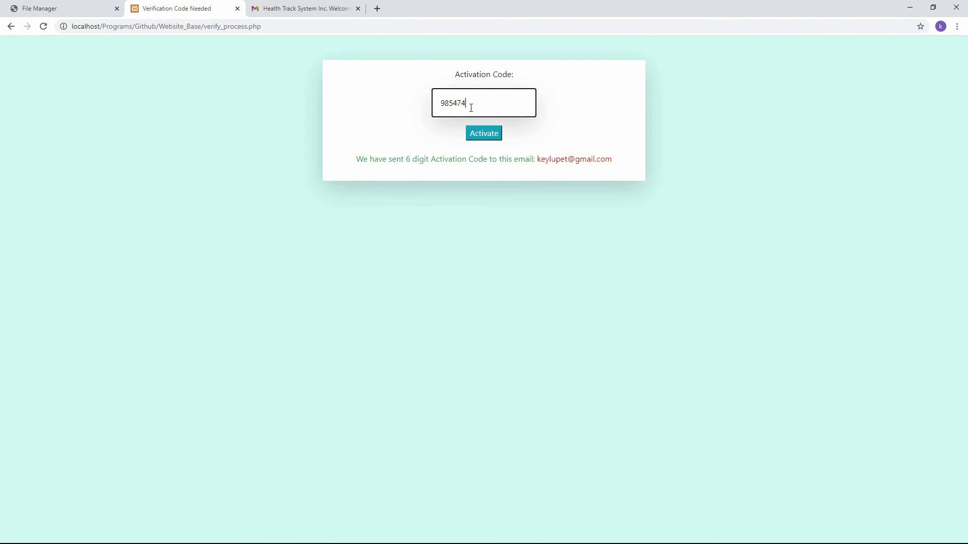
Re-paste the verification code, activate the admin account, and dismiss the account-created message.
type("4")
key("Return")
left_click(477, 106)
key("ctrl+v")
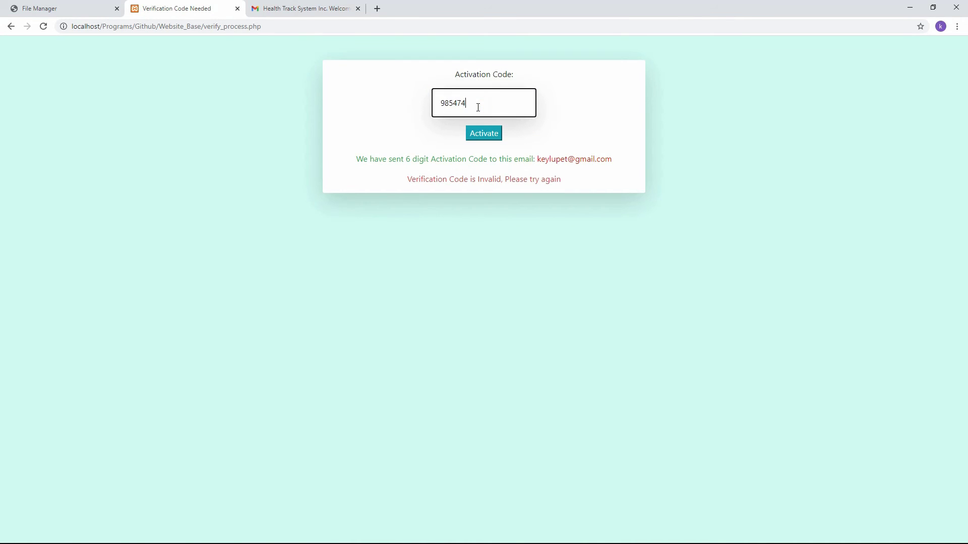
left_click(488, 136)
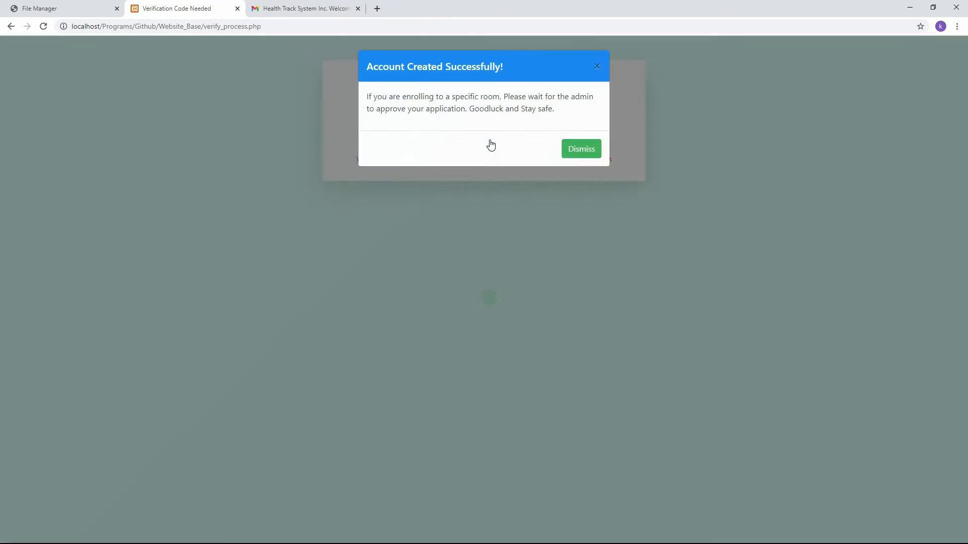
left_click(587, 151)
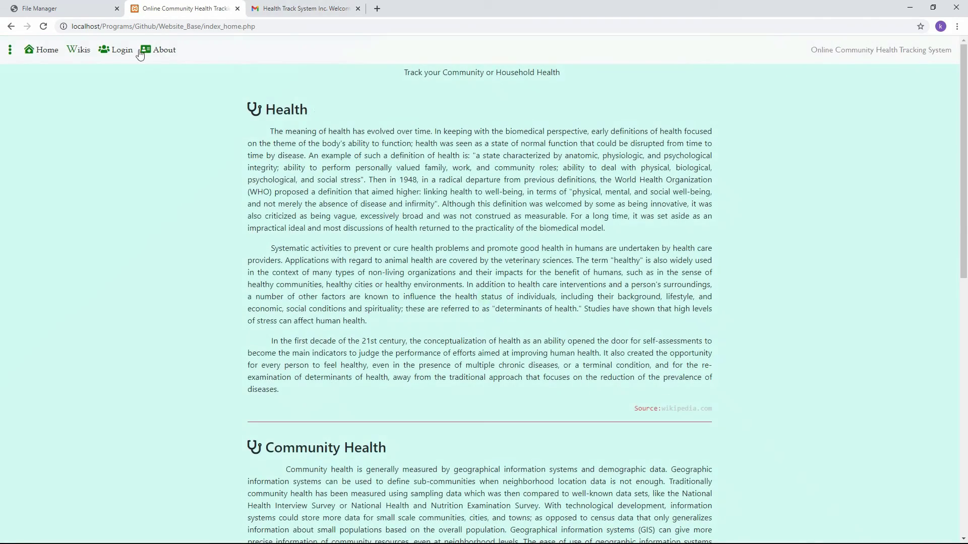
left_click(116, 48)
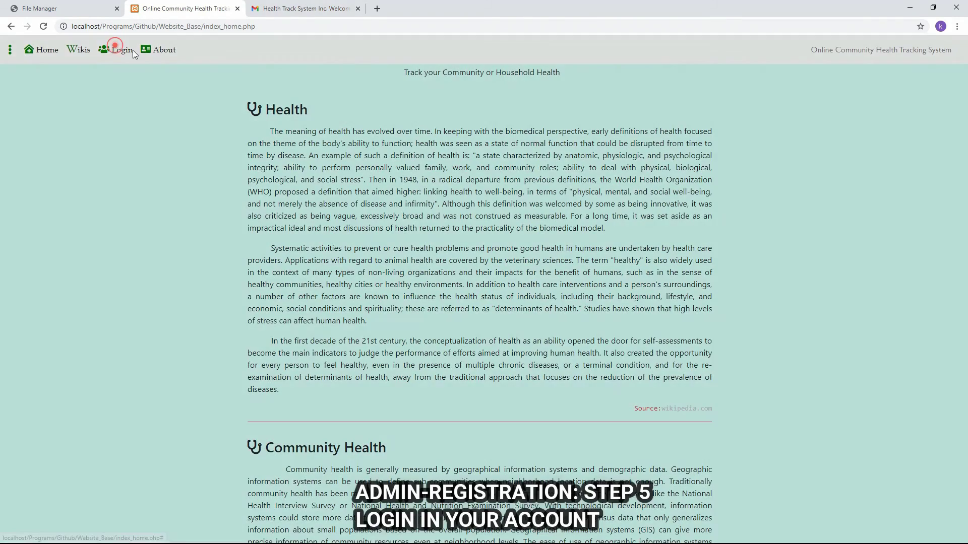
Log in with username admin24 and the admin password.
left_click(427, 105)
type("admin")
key("Tab")
left_click(462, 113)
type("24")
left_click(426, 152)
type("admin")
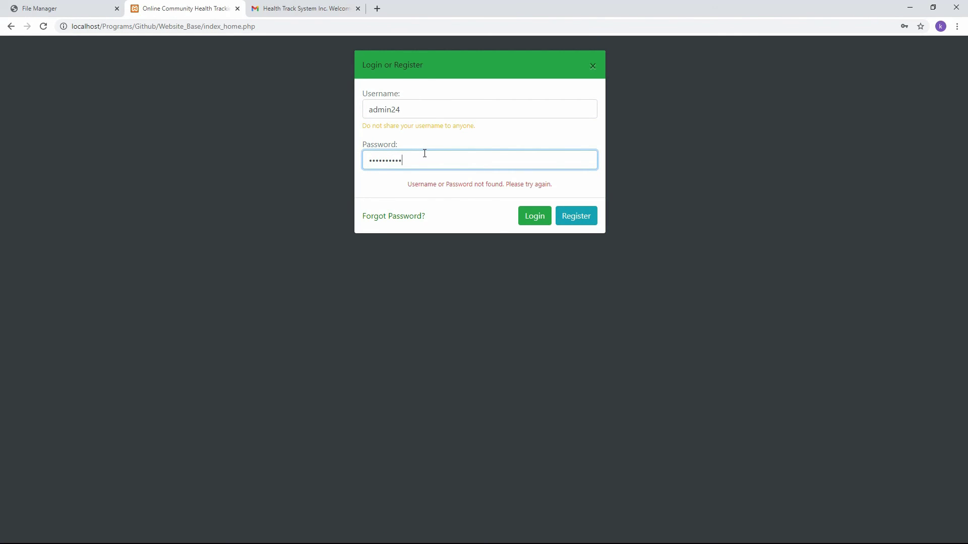
key("Return")
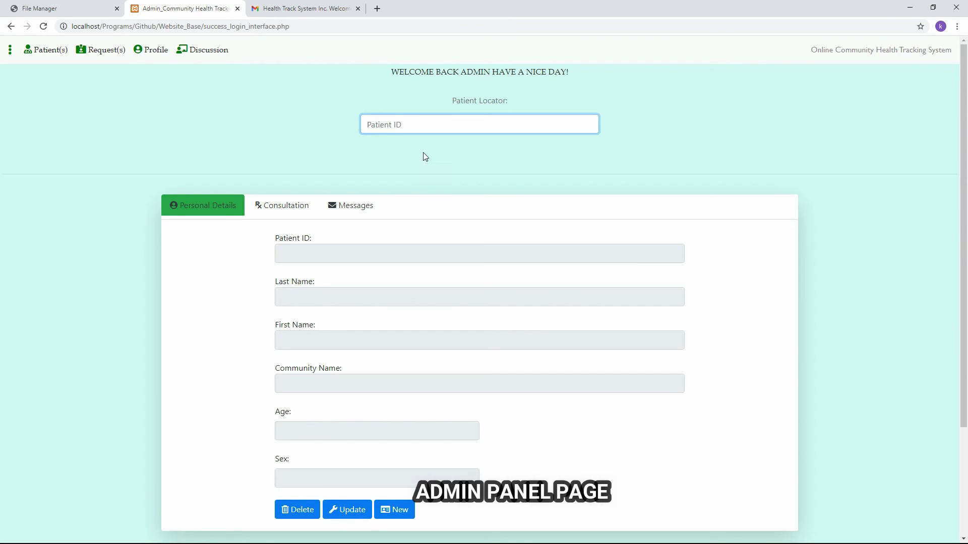
left_click(151, 50)
scroll(568, 348, "down", 3)
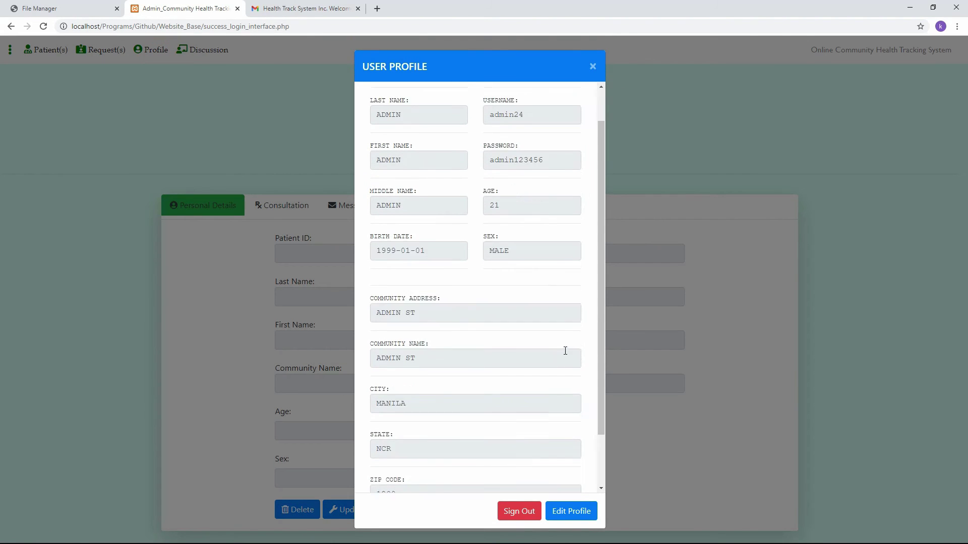
left_click(579, 519)
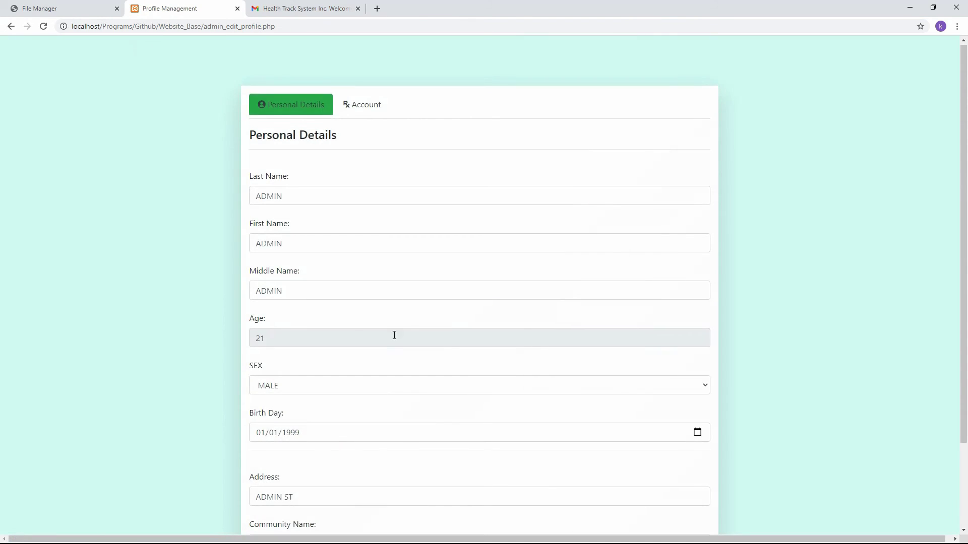
scroll(357, 157, "down", 2)
scroll(379, 409, "up", 2)
scroll(380, 396, "down", 2)
scroll(353, 395, "up", 2)
left_click(358, 107)
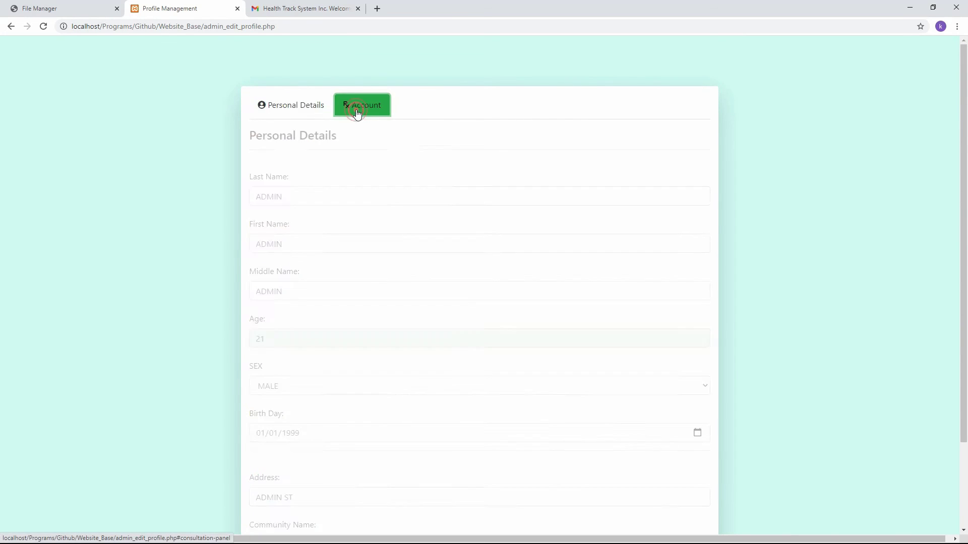
scroll(374, 358, "down", 3)
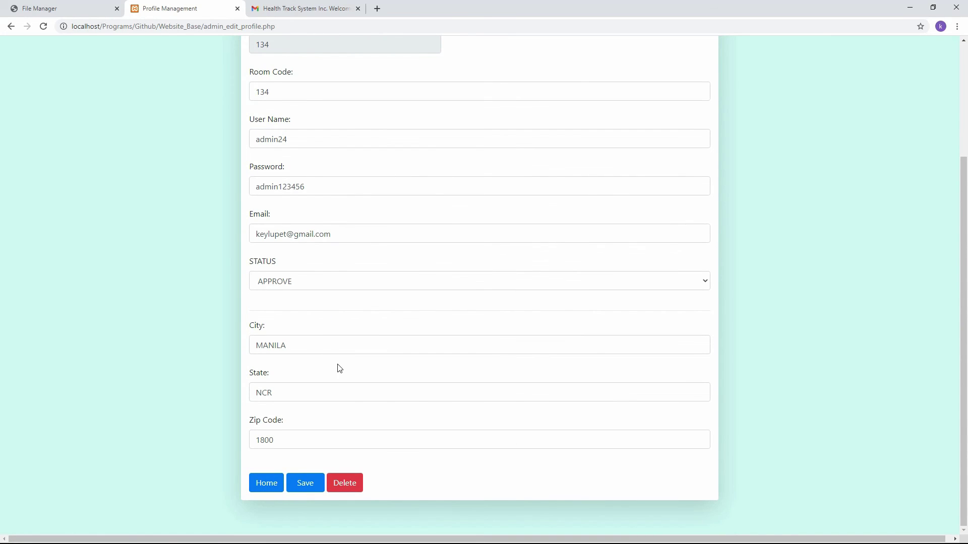
left_click(380, 233)
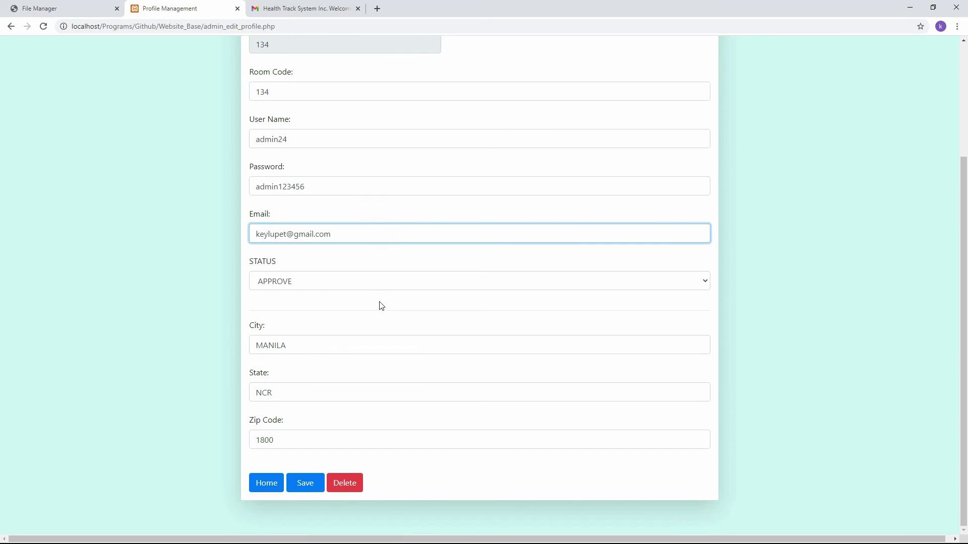
scroll(375, 312, "up", 2)
scroll(353, 323, "down", 2)
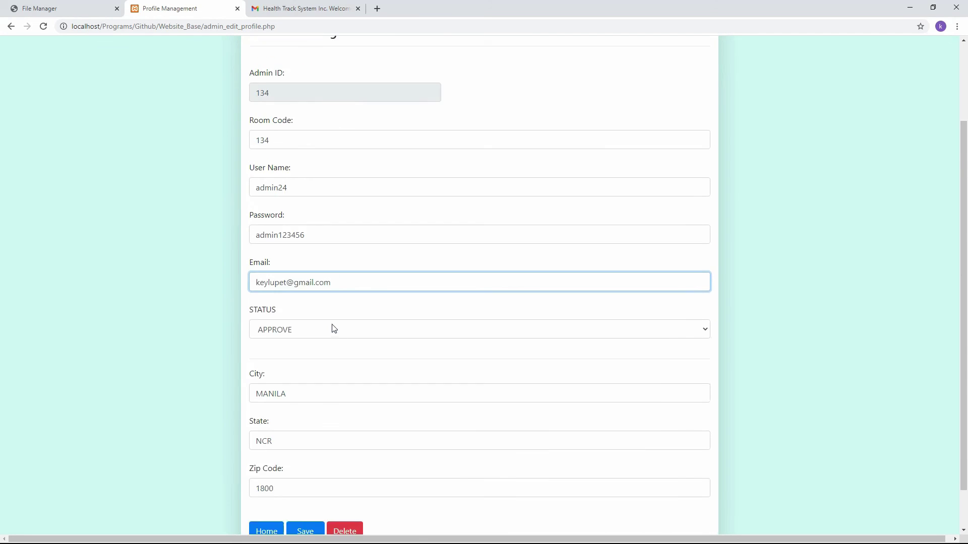
left_click(282, 483)
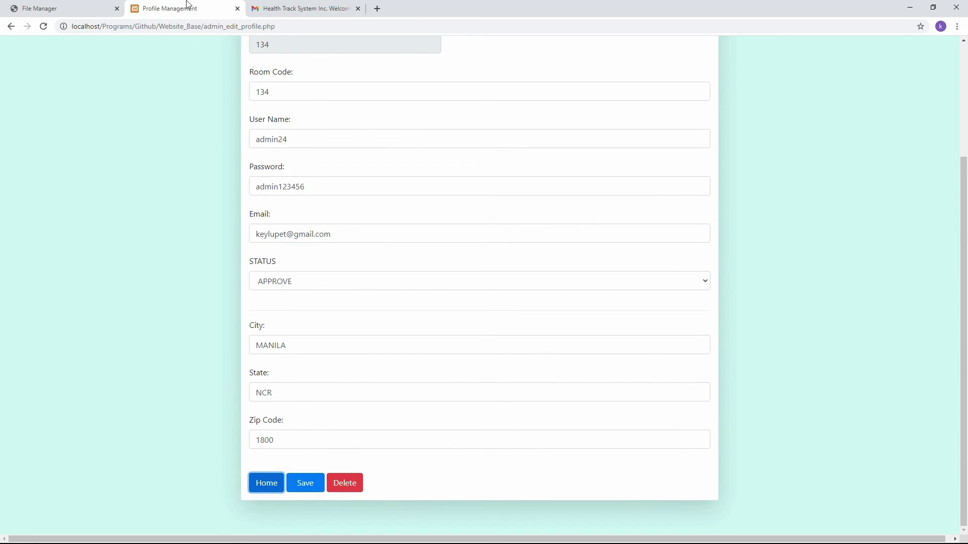
left_click(271, 483)
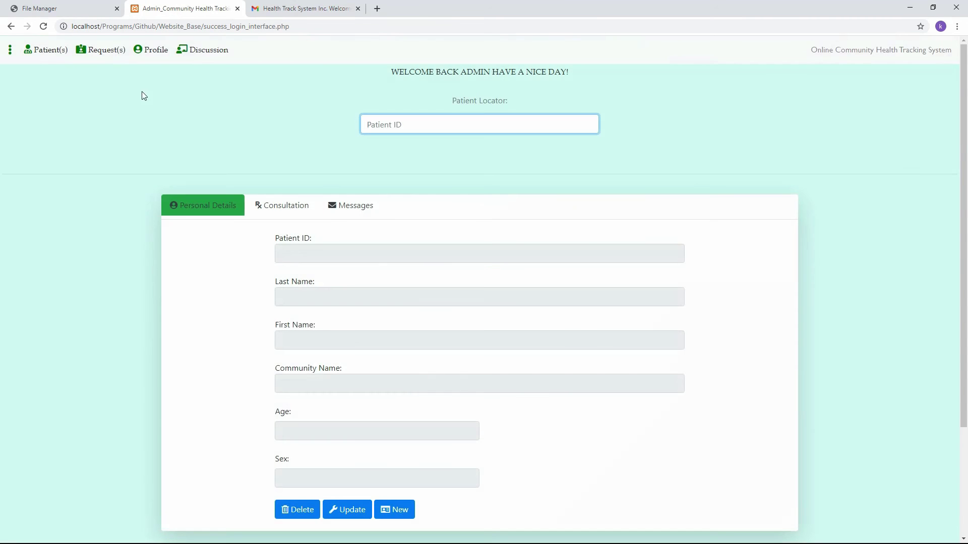
Check the pending room requests, then look up the user ID and room code in the admin profile.
left_click(119, 51)
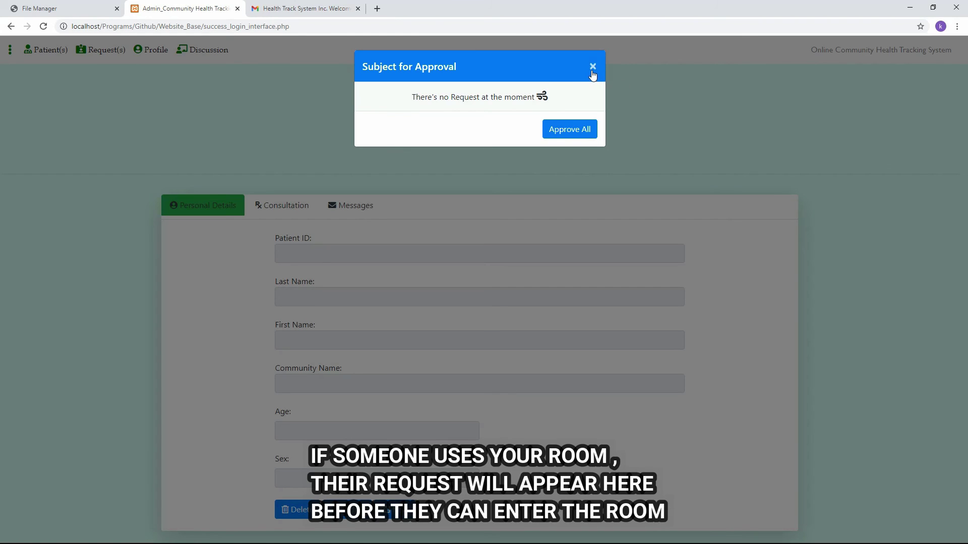
left_click(594, 68)
left_click(147, 52)
left_click(418, 106)
double_click(424, 109)
scroll(487, 394, "down", 2)
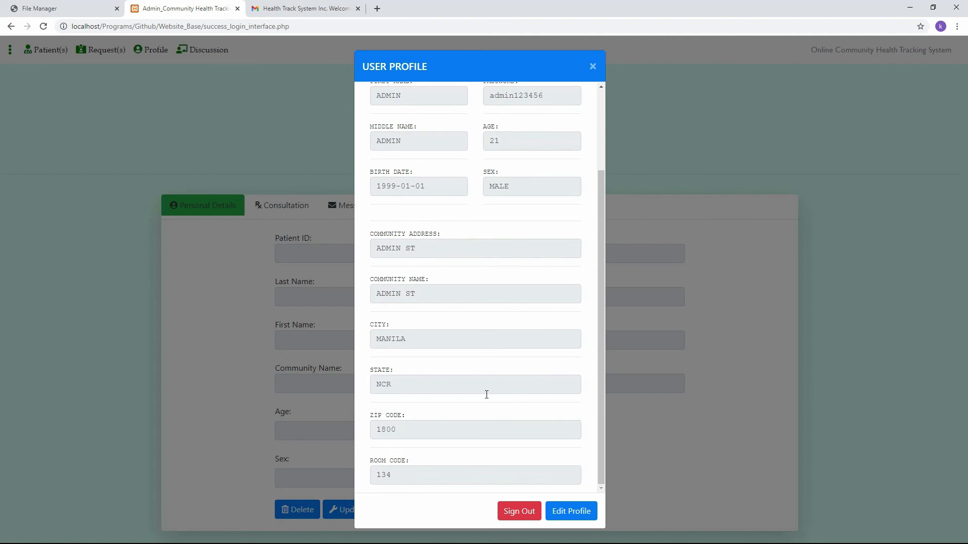
double_click(411, 479)
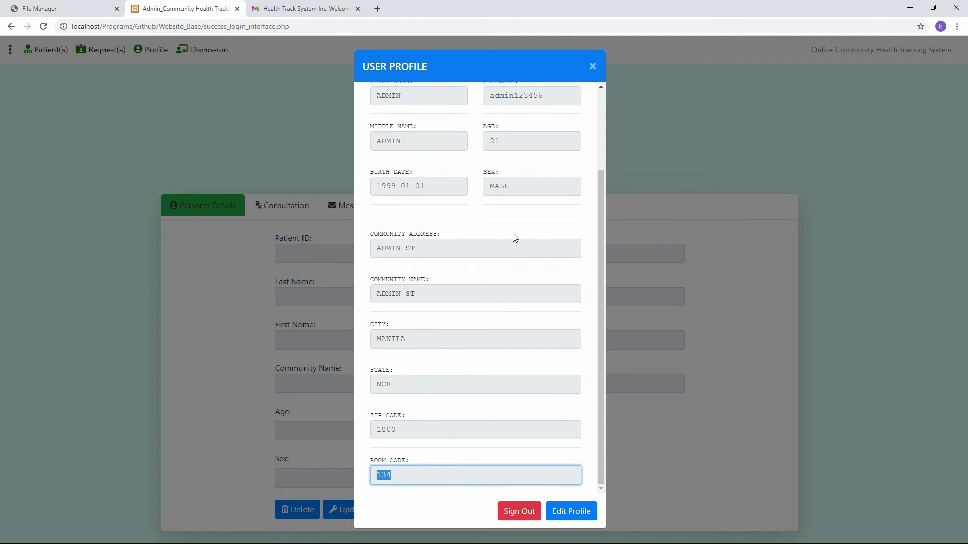
left_click(409, 476)
double_click(417, 474)
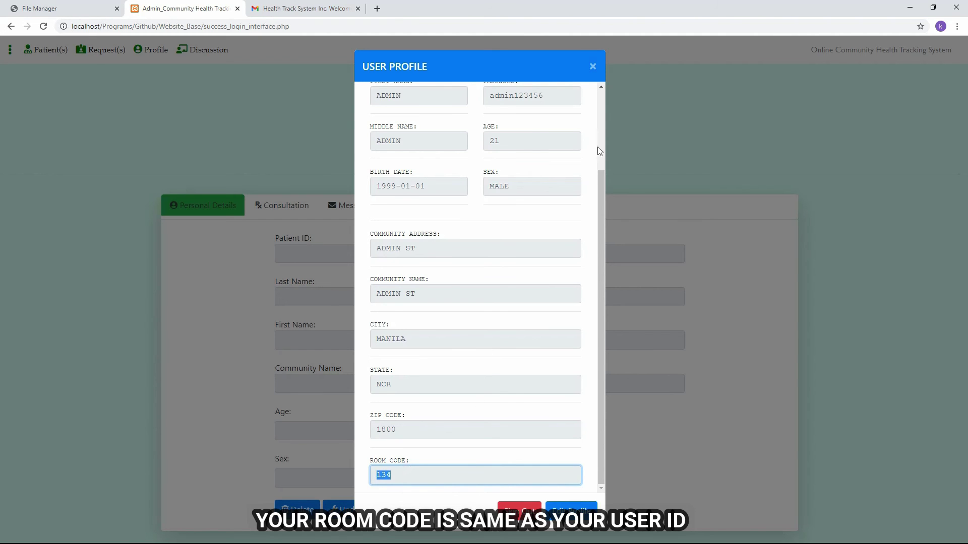
left_click(592, 67)
Review the requests awaiting approval and the room's members list.
left_click(107, 50)
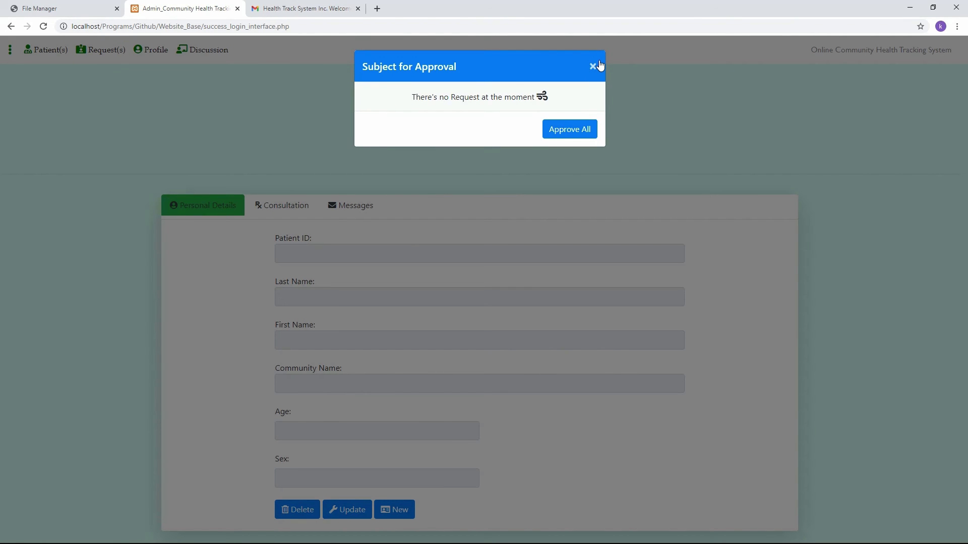
left_click(593, 67)
left_click(53, 51)
left_click_drag(397, 101, 557, 97)
left_click(593, 67)
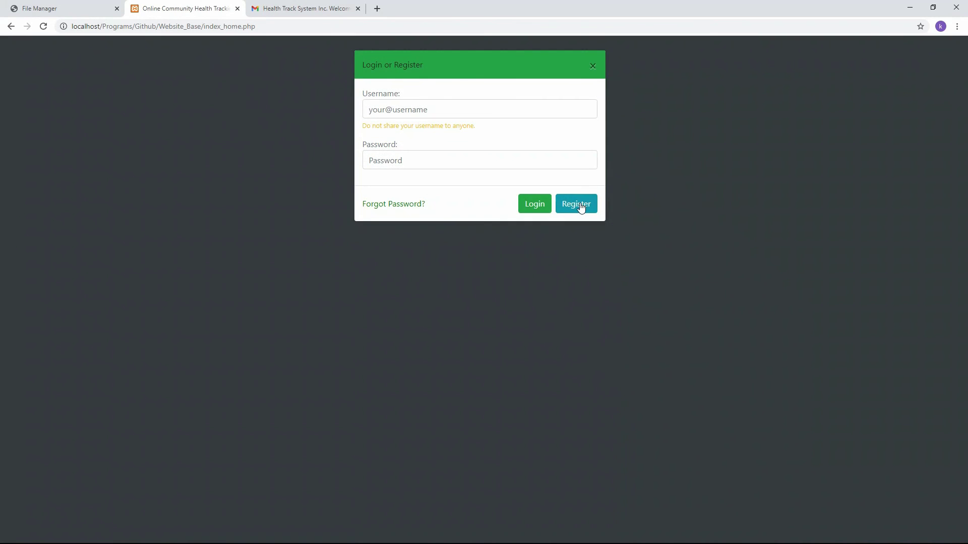
Start a user registration with room code 134, names USER, birthday 01011997, age 23 and address ST.
left_click(576, 203)
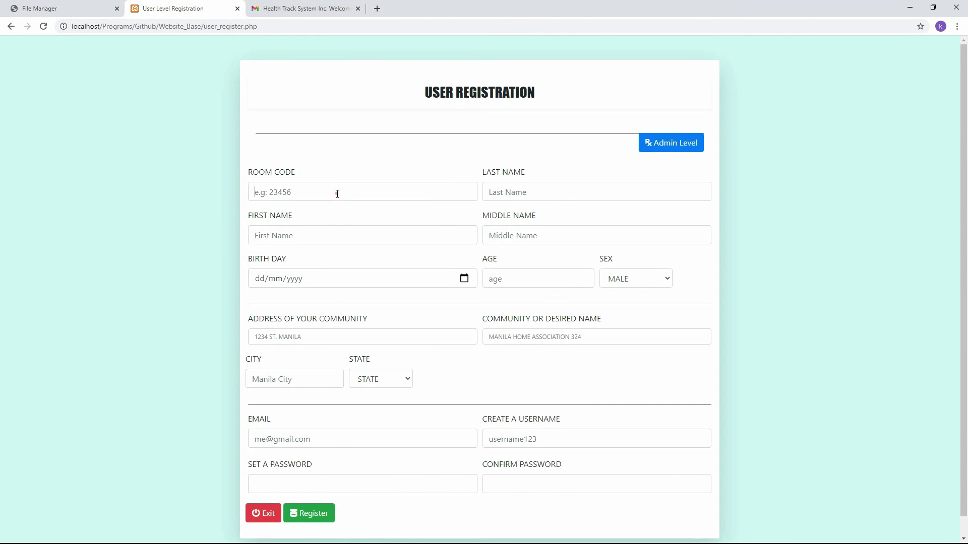
left_click(337, 193)
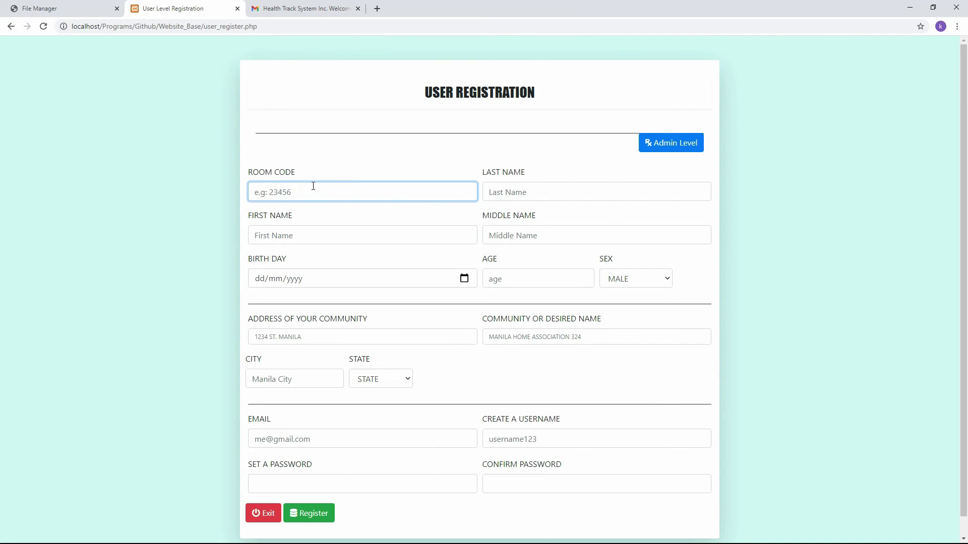
type("134")
left_click(509, 185)
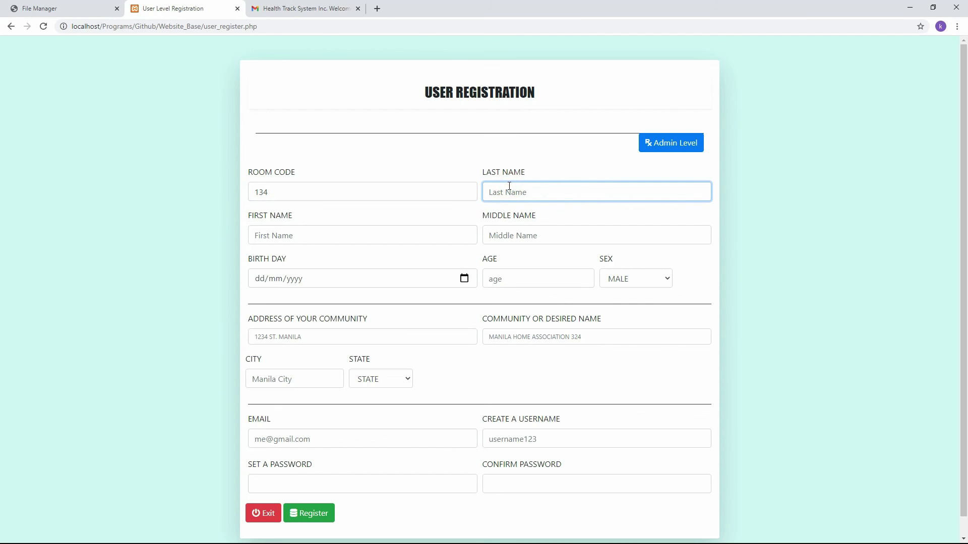
type("USER\tUSER\tUSER\t01011997\t23")
key("Down")
key("Tab")
type("ST")
Enter community DT, city QC, state NCR, the email, username user24 and a password, then submit.
left_click(538, 338)
type("DT\tQC")
key("Down")
key("Tab")
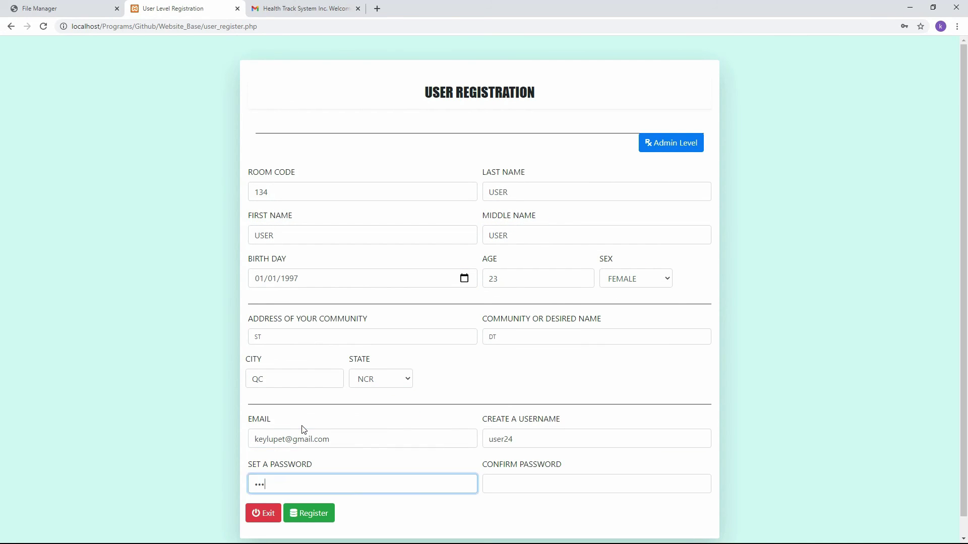
type("45678")
key("Tab")
type("12345678")
key("Return")
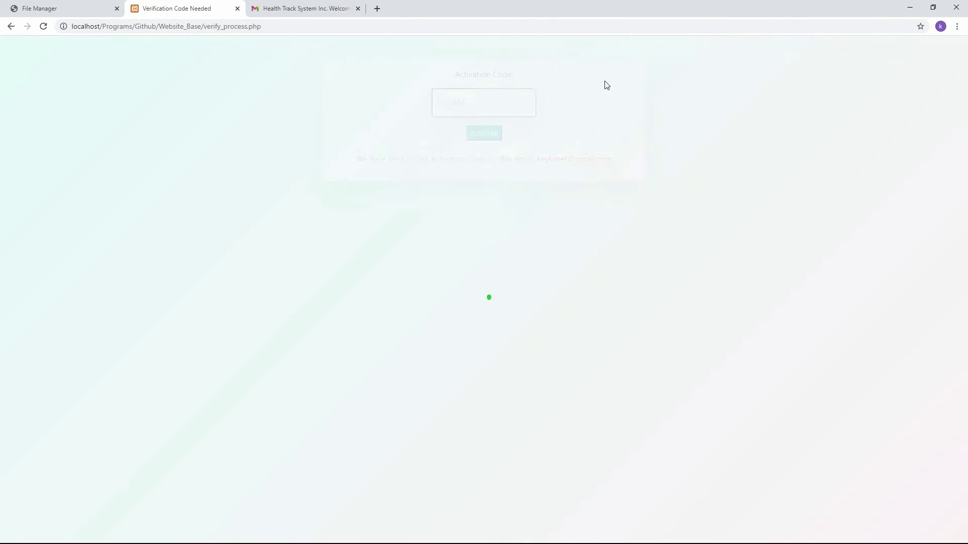
Copy the new user's verification code from the Health Track welcome email and return to activation.
left_click(300, 6)
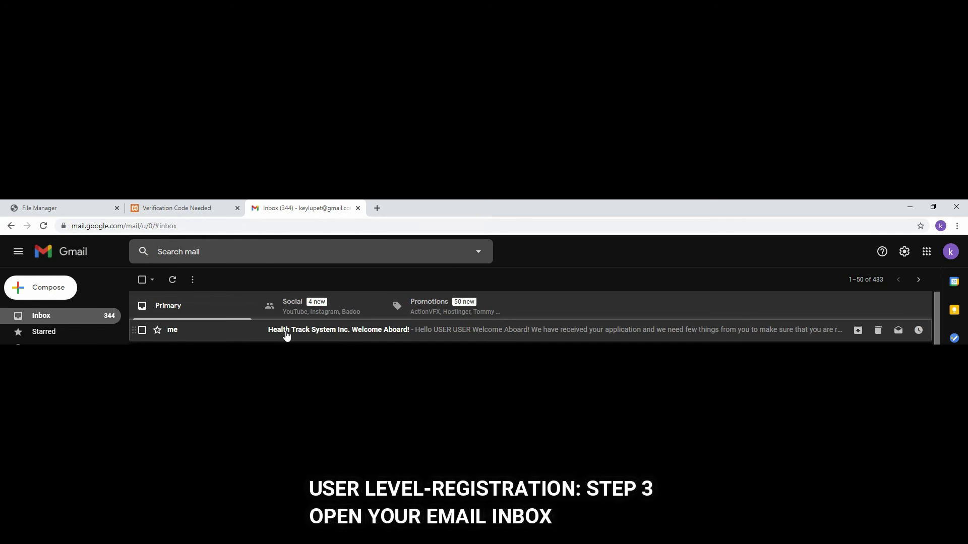
left_click(285, 330)
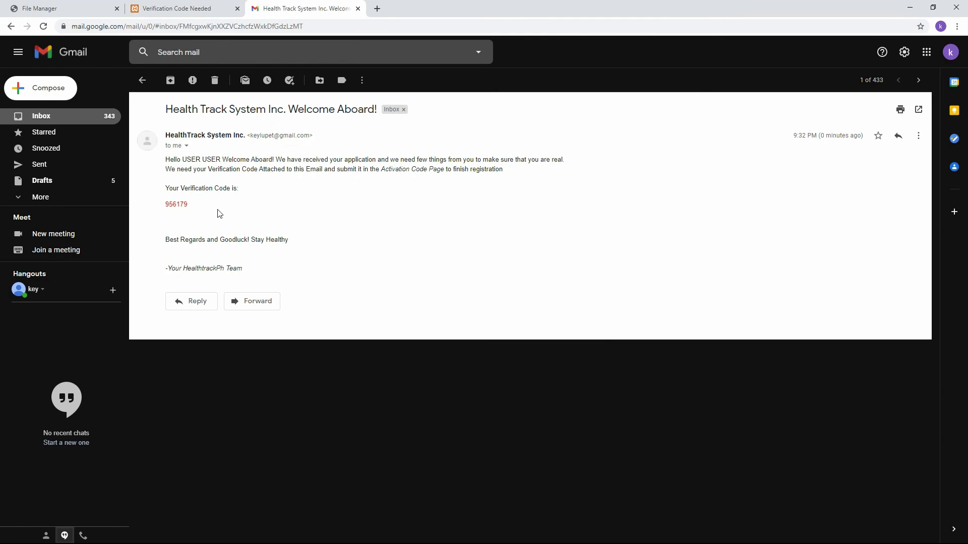
left_click_drag(201, 205, 167, 205)
key("ctrl+c")
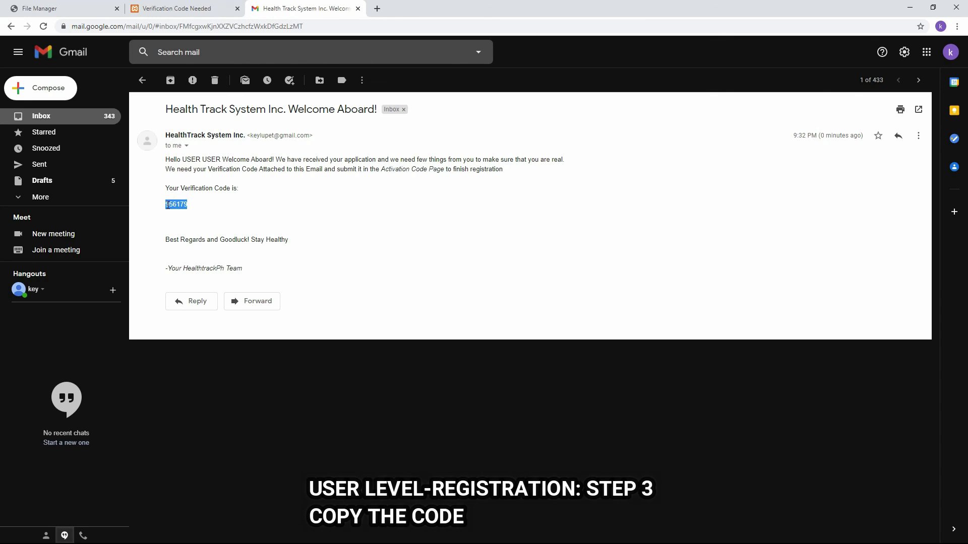
left_click(194, 9)
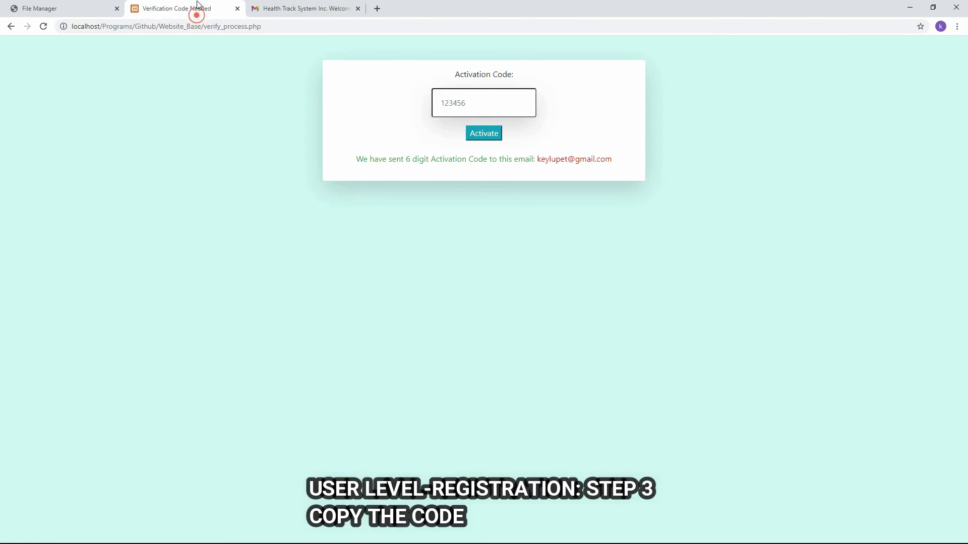
Paste the verification code, activate the user account, and dismiss the confirmation.
left_click(504, 106)
key("ctrl+v")
left_click(476, 137)
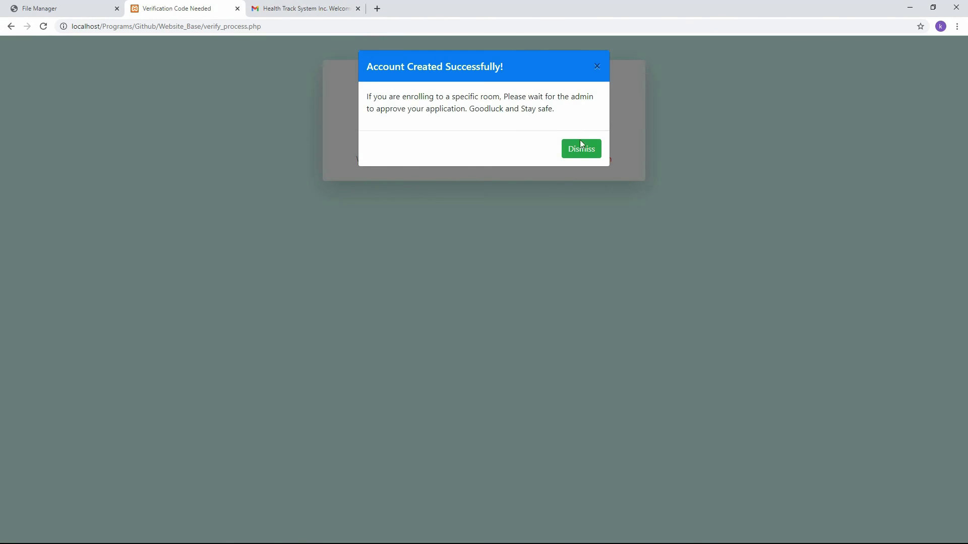
left_click(581, 144)
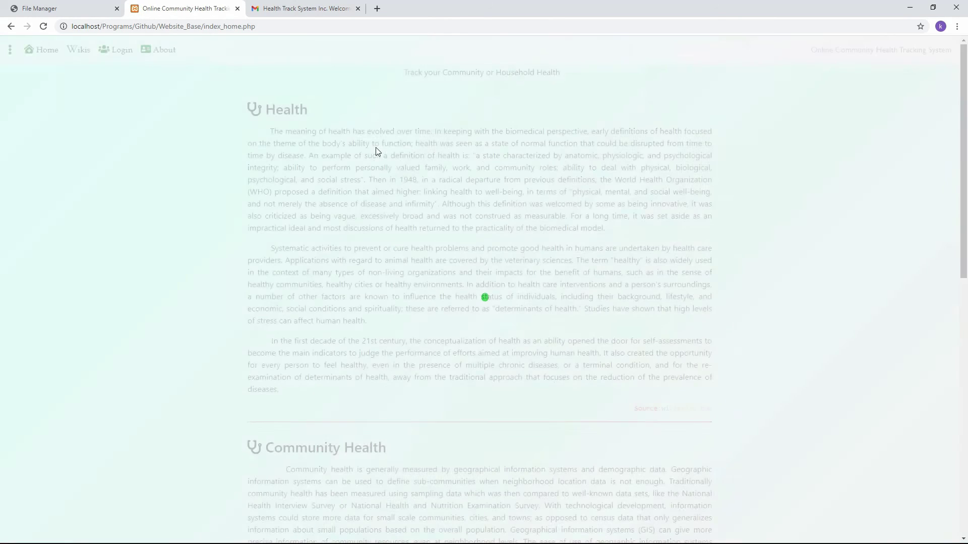
Try logging in as user24 and see the account is still pending approval.
left_click(124, 51)
left_click(425, 113)
type("user")
key("Tab")
left_click(432, 112)
type("2")
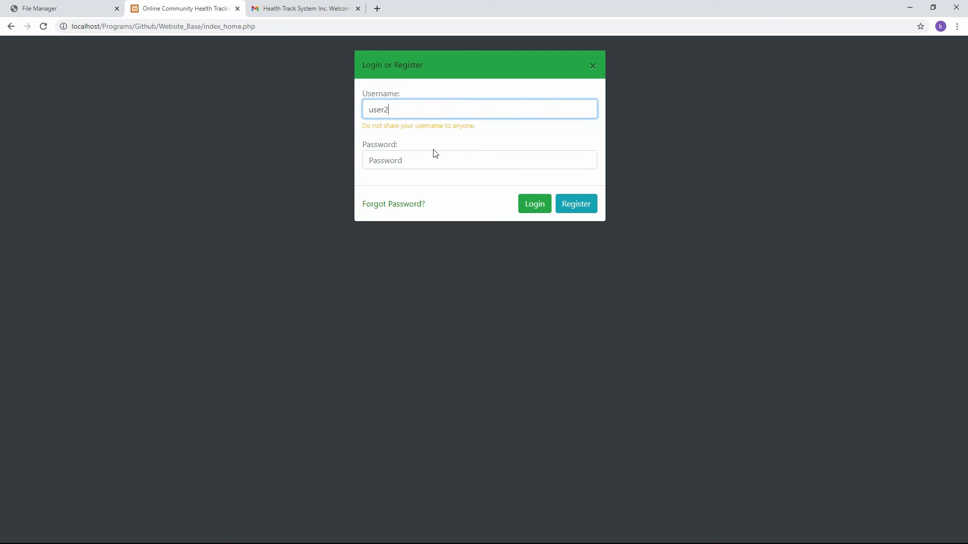
type("544")
left_click(423, 163)
type("123")
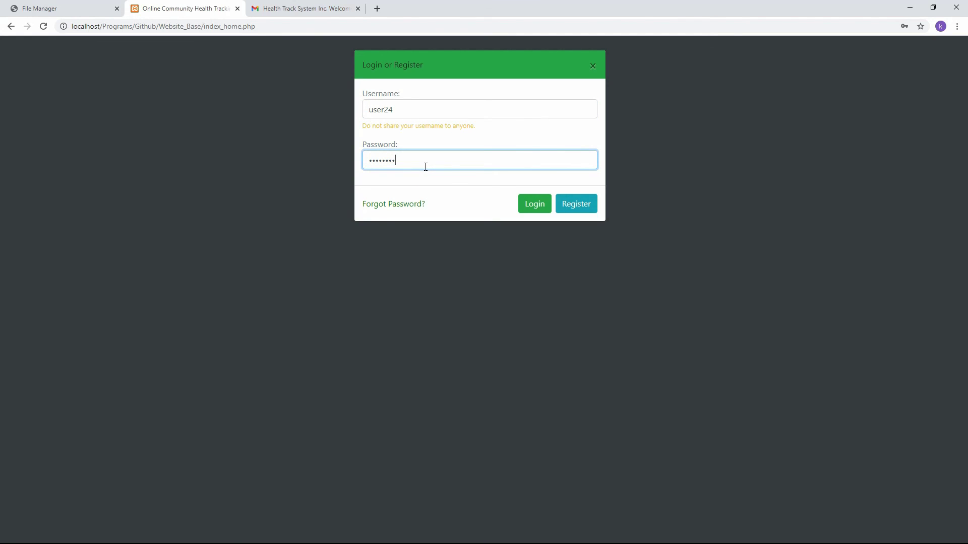
key("Return")
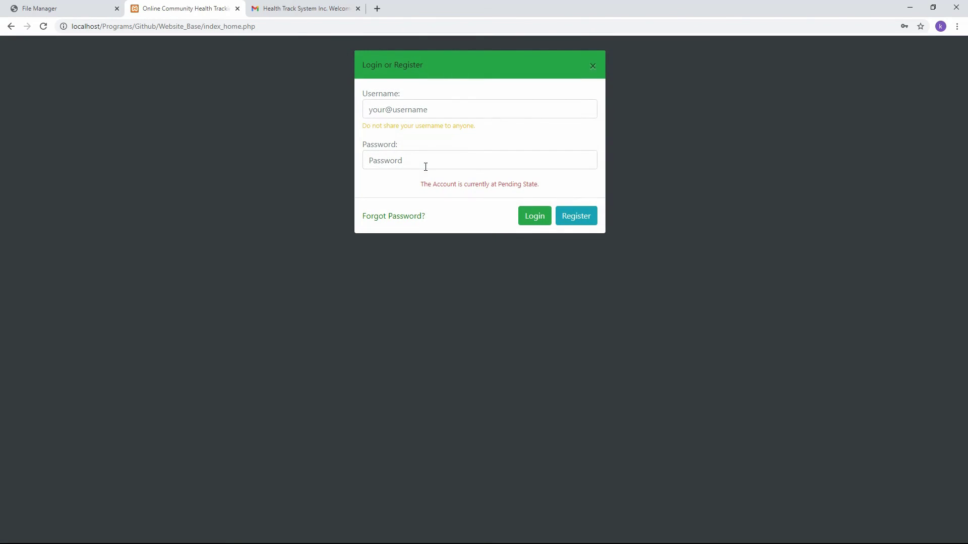
left_click(519, 187)
Log in with the admin24 credentials.
left_click(414, 110)
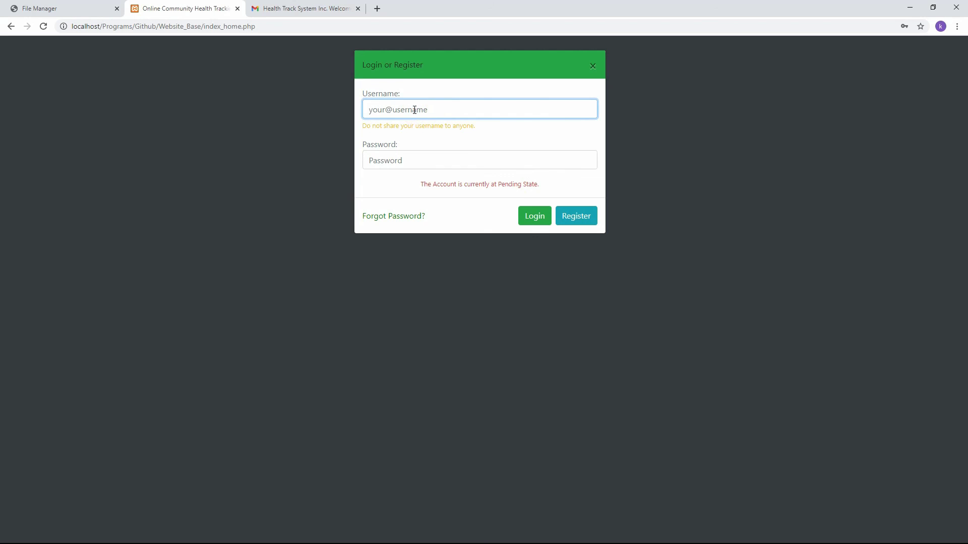
type("admi")
key("Tab")
type("a")
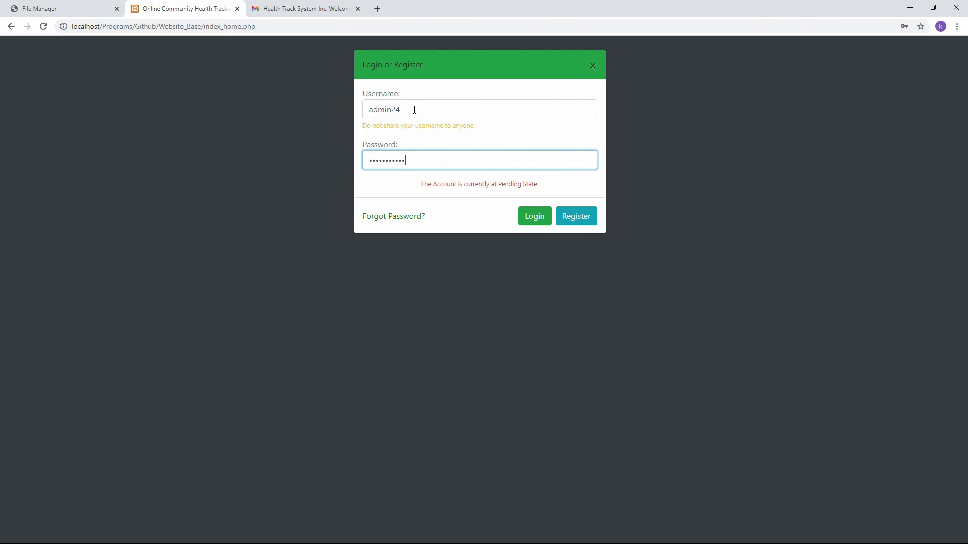
key("Return")
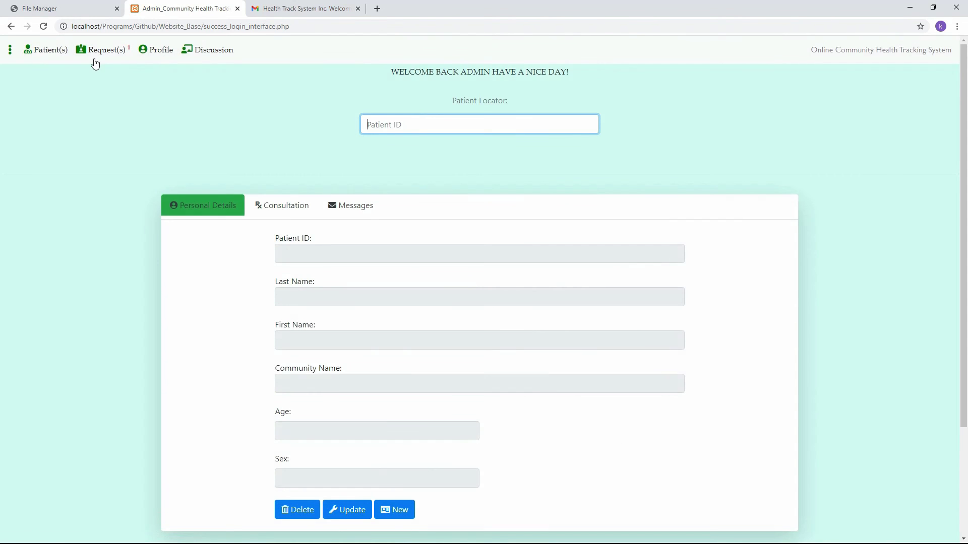
Review patient 57's join request, approve it, and confirm they appear among the room members.
left_click(98, 49)
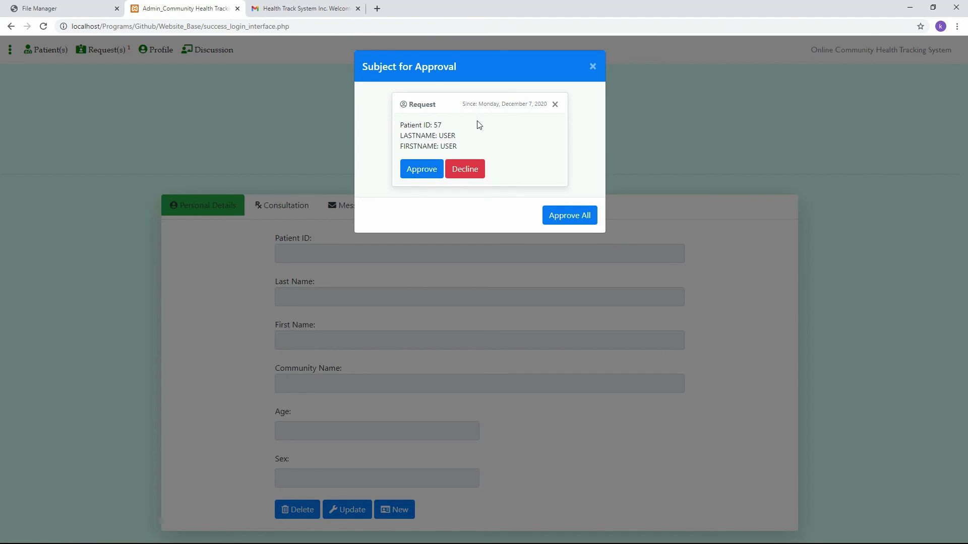
left_click(420, 171)
left_click_drag(462, 150, 397, 126)
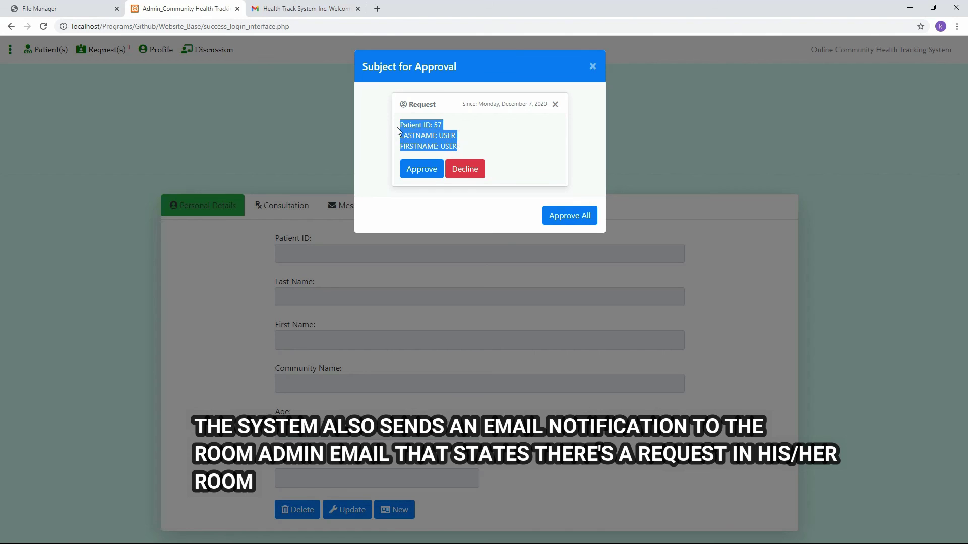
left_click_drag(462, 146, 401, 126)
left_click_drag(473, 145, 399, 126)
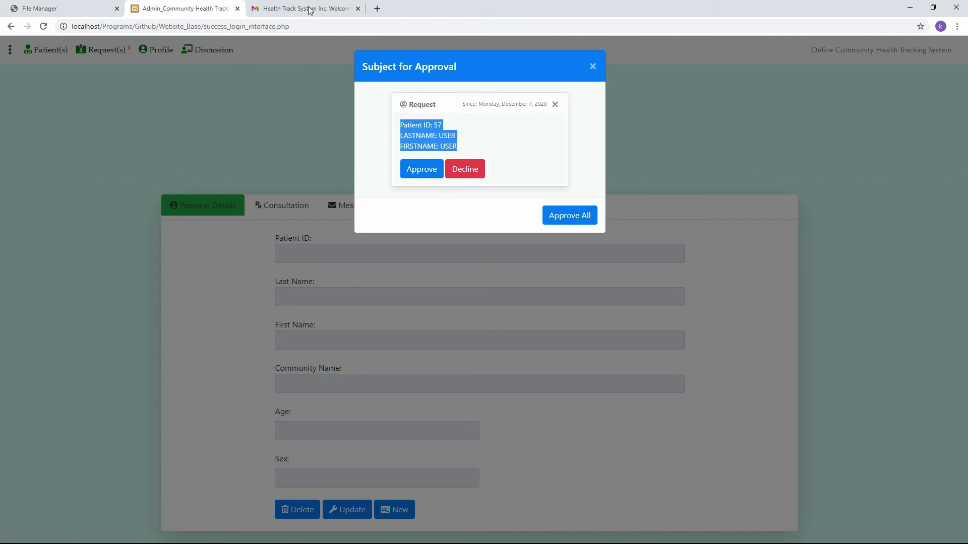
left_click_drag(466, 146, 408, 120)
left_click(464, 144)
left_click(419, 170)
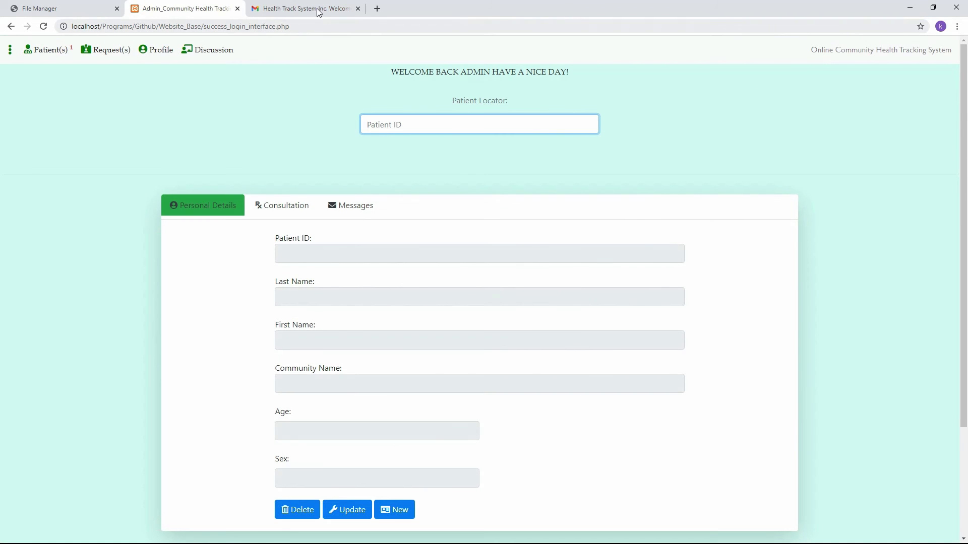
left_click(33, 53)
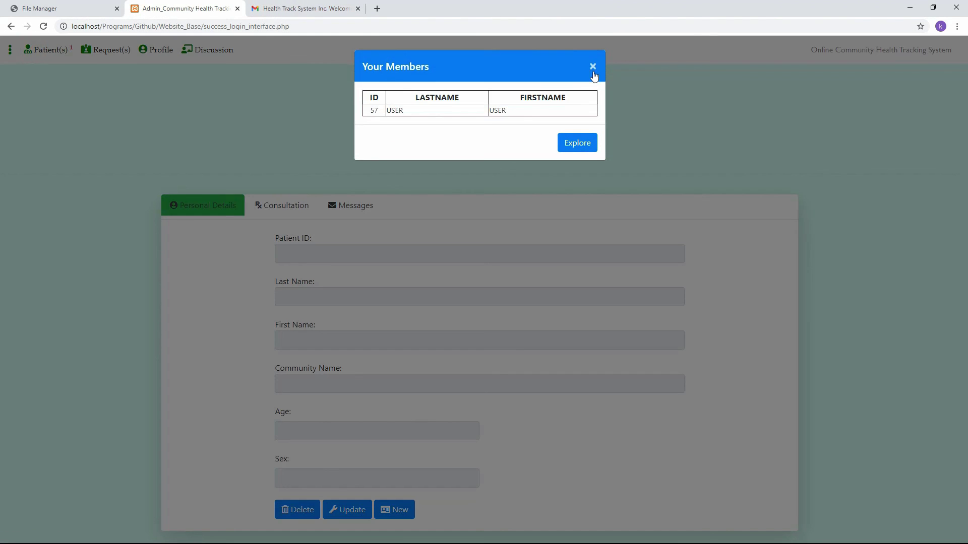
left_click(291, 6)
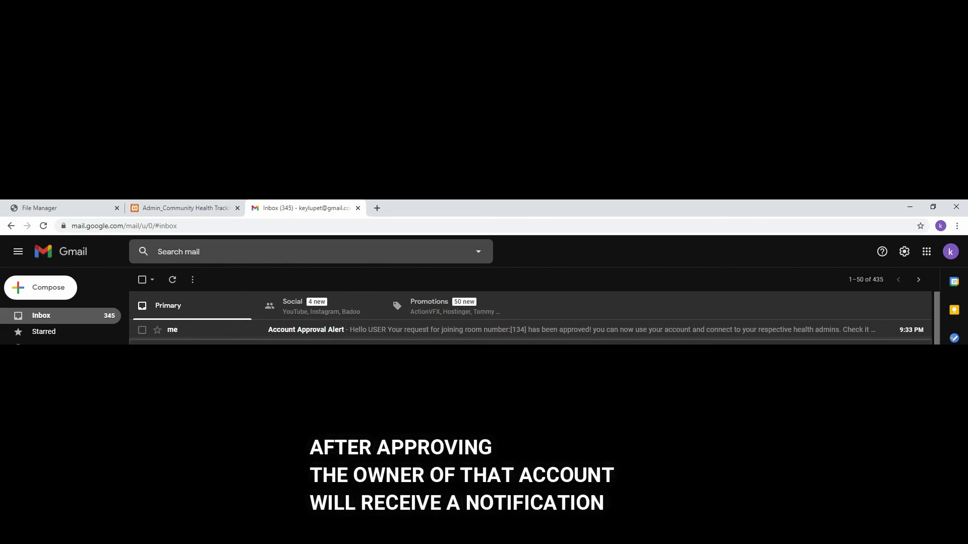
Read the Account Approval Alert confirming the room 134 join request was approved.
left_click(334, 331)
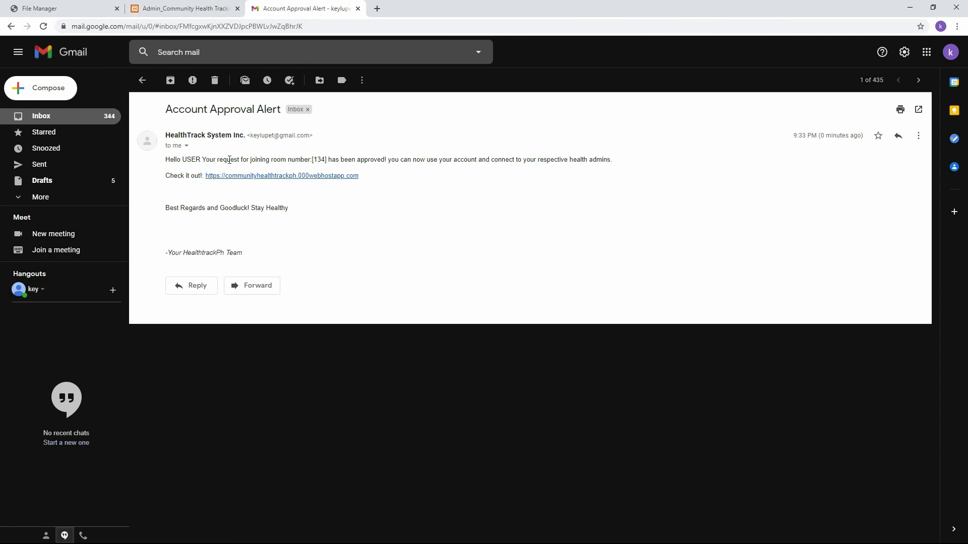
left_click_drag(264, 160, 465, 160)
left_click(534, 159)
Return to the health tracker and sign out of the admin account.
left_click(584, 161)
left_click(174, 9)
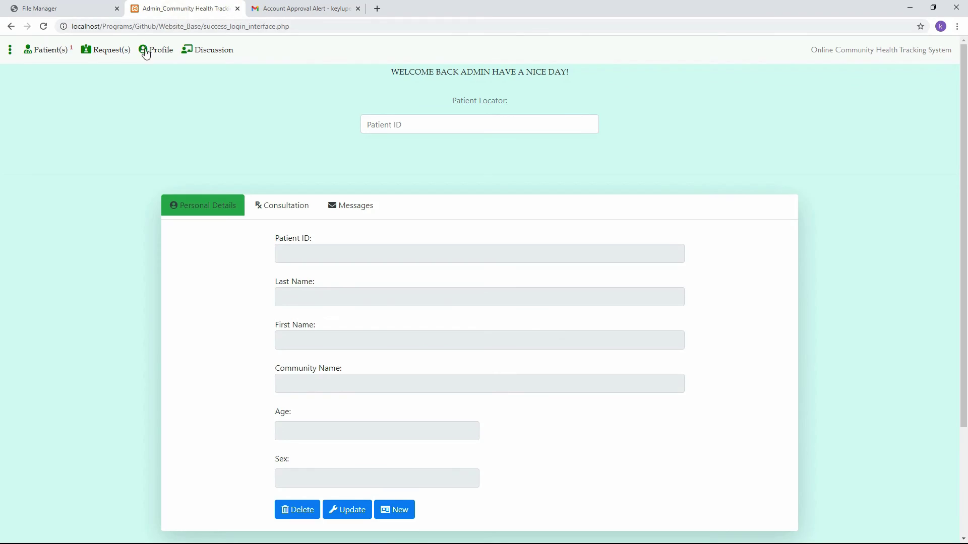
left_click(144, 49)
left_click(519, 512)
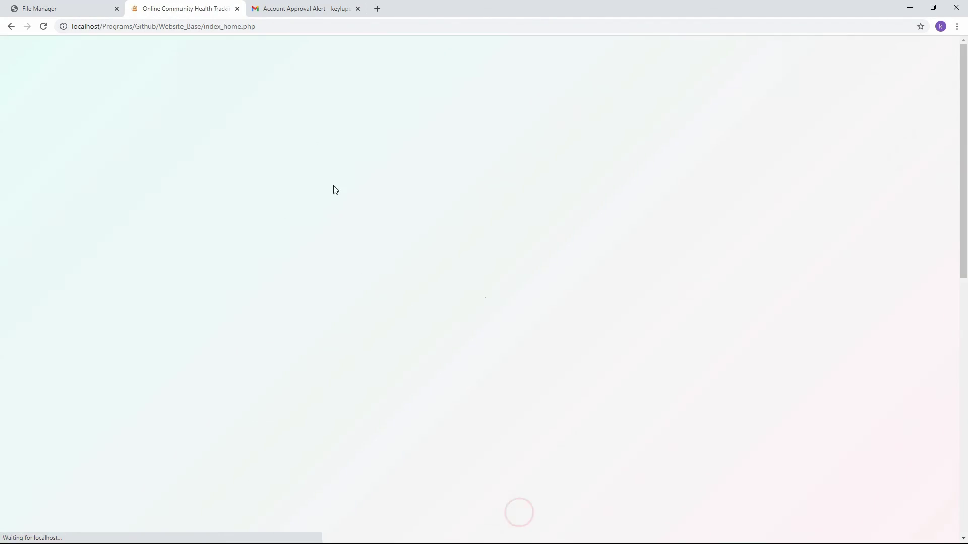
Log in with the regular user account's username and password.
left_click(119, 49)
left_click(398, 105)
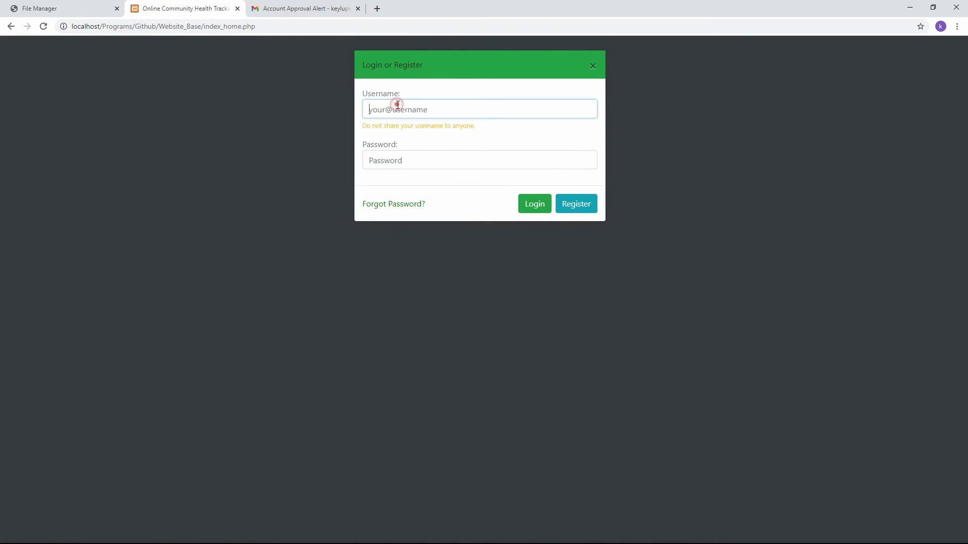
type("user")
key("Tab")
left_click(398, 105)
type("24")
left_click(402, 159)
type("*")
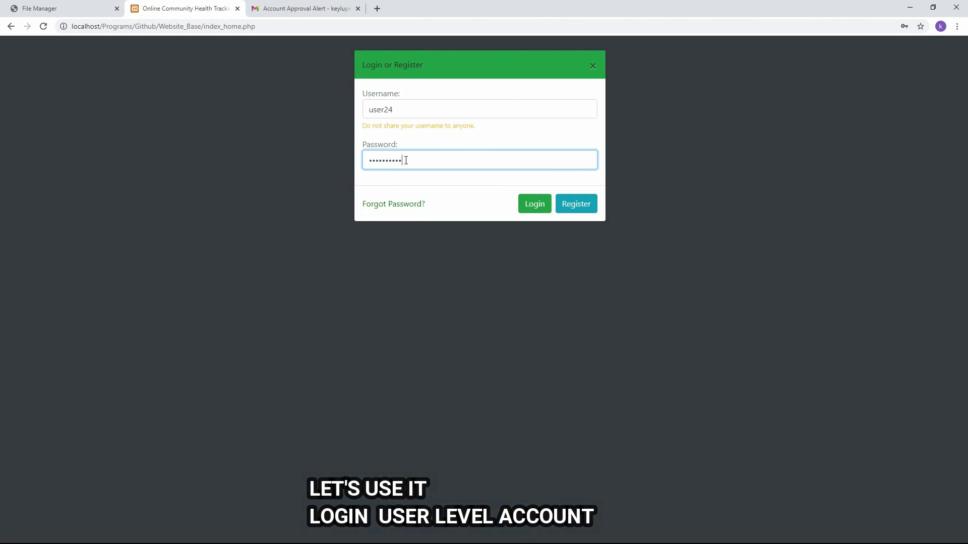
key("Return")
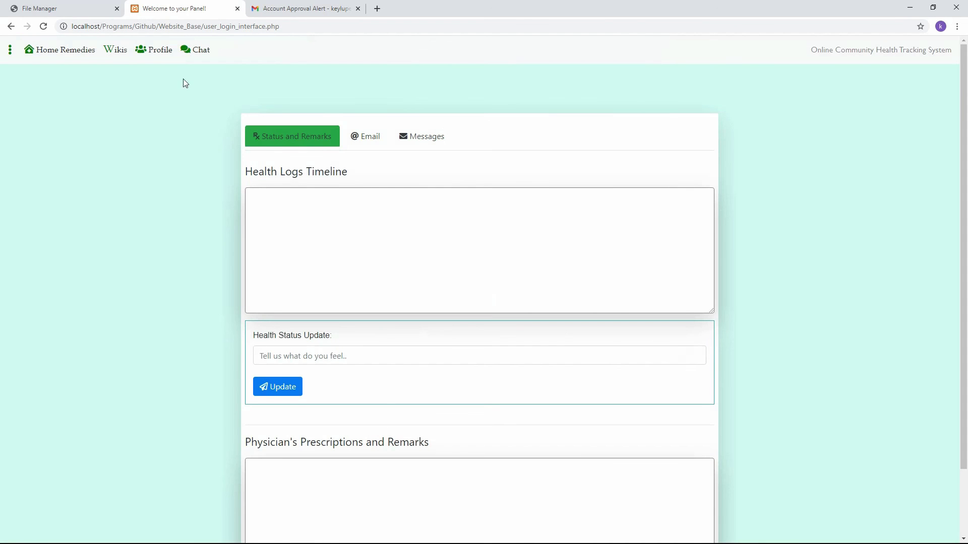
Post a 'fever' health status update to the timeline, then sign the user out.
left_click(361, 143)
left_click(432, 136)
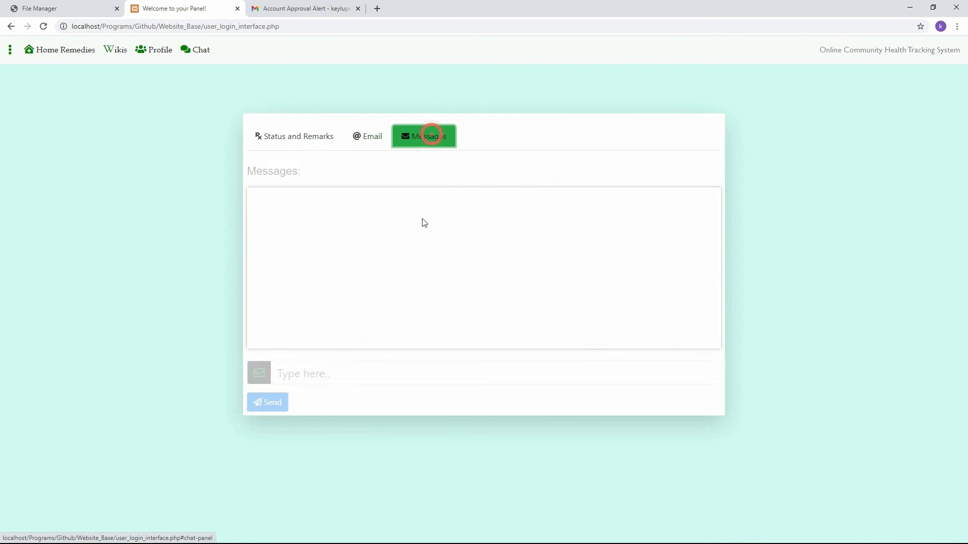
left_click(371, 374)
left_click(276, 137)
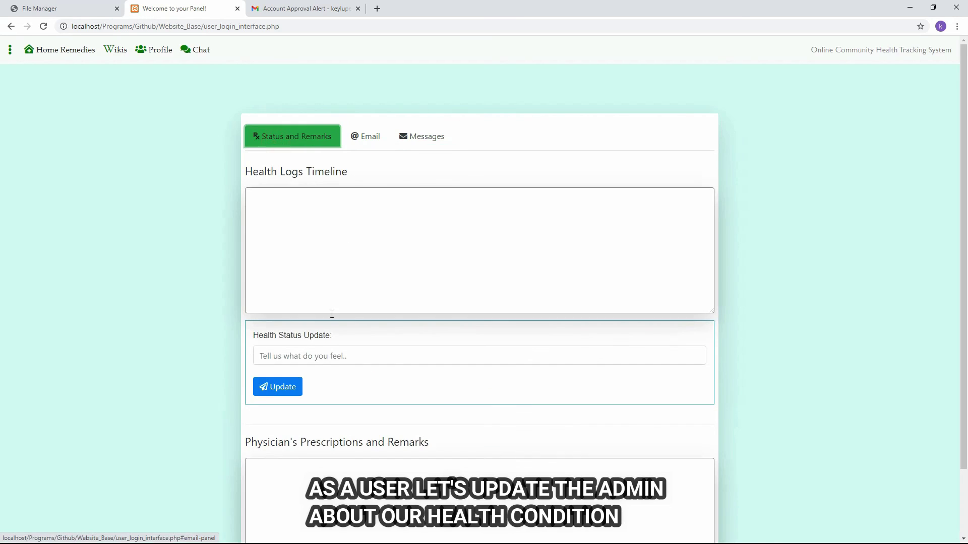
left_click(322, 354)
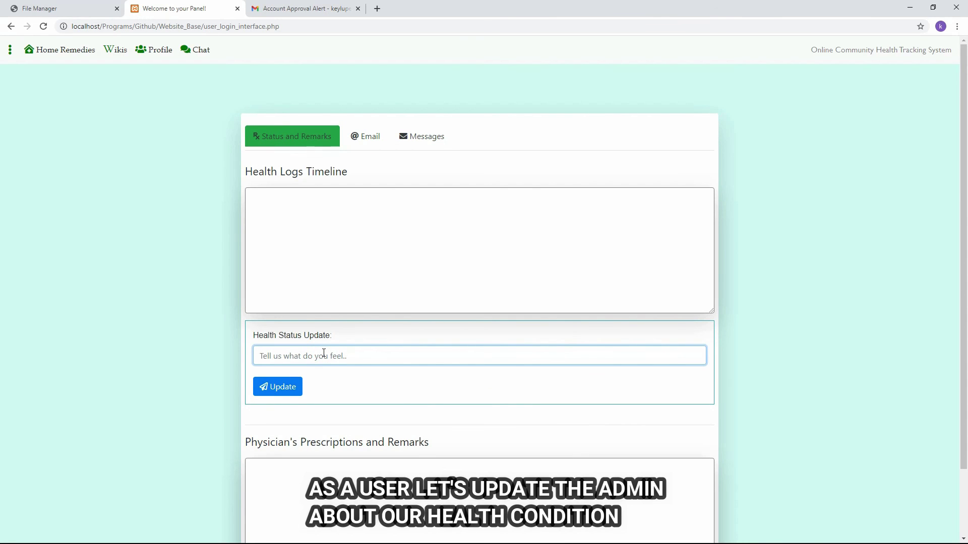
type("fever")
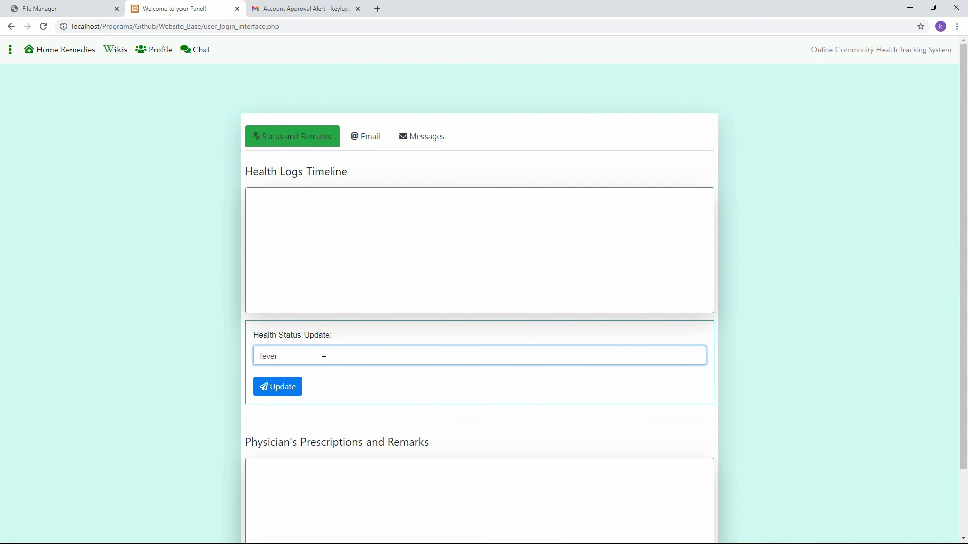
left_click(278, 390)
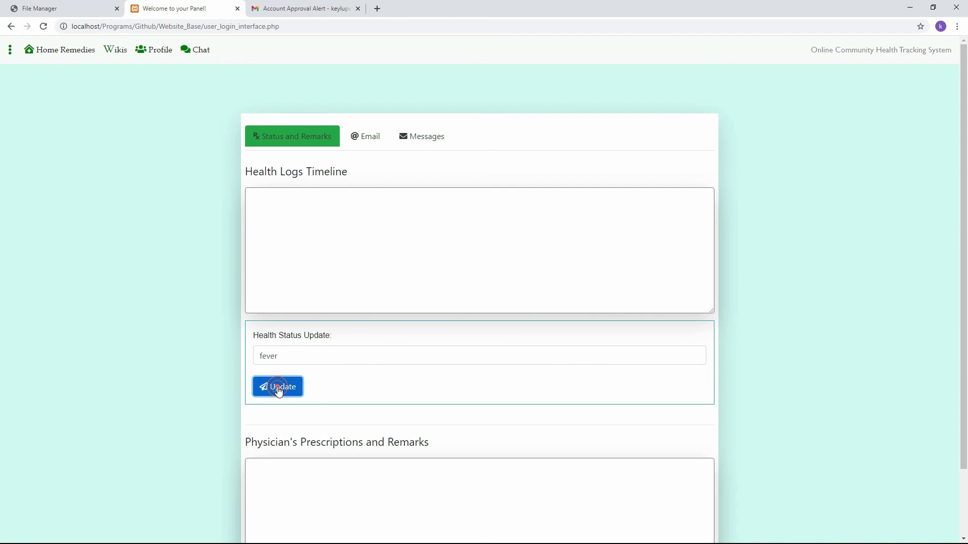
left_click(153, 49)
left_click(509, 513)
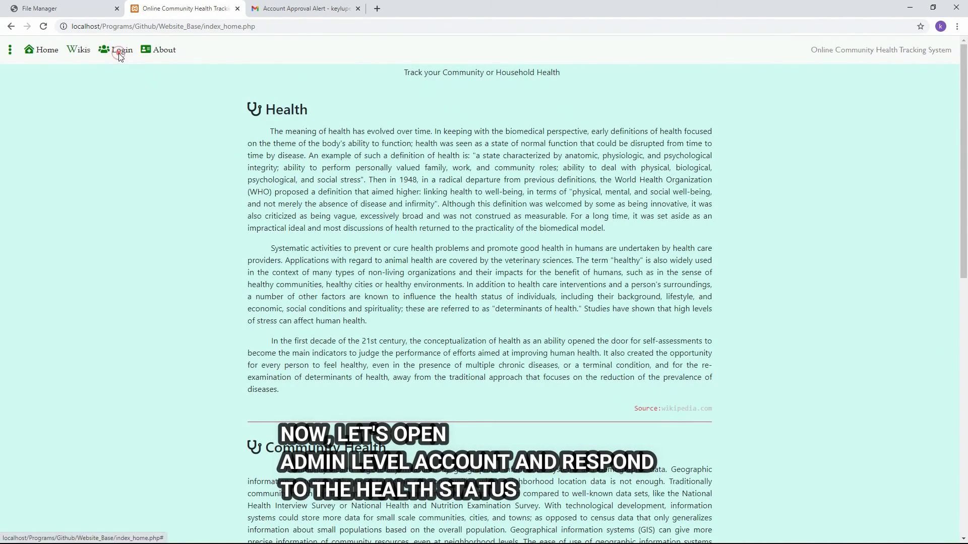
Log in with the admin account.
left_click(119, 51)
left_click(400, 107)
type("admin24")
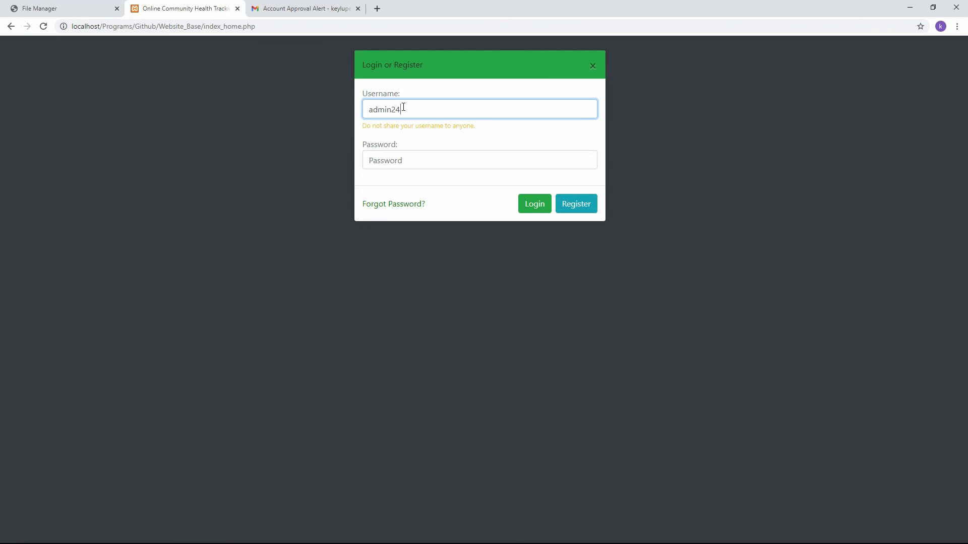
key("Tab")
type("a")
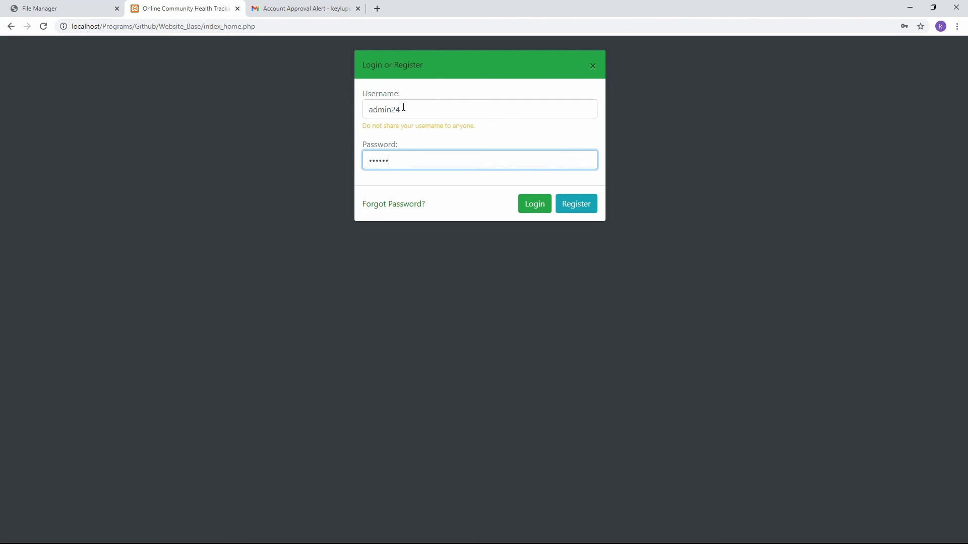
key("Return")
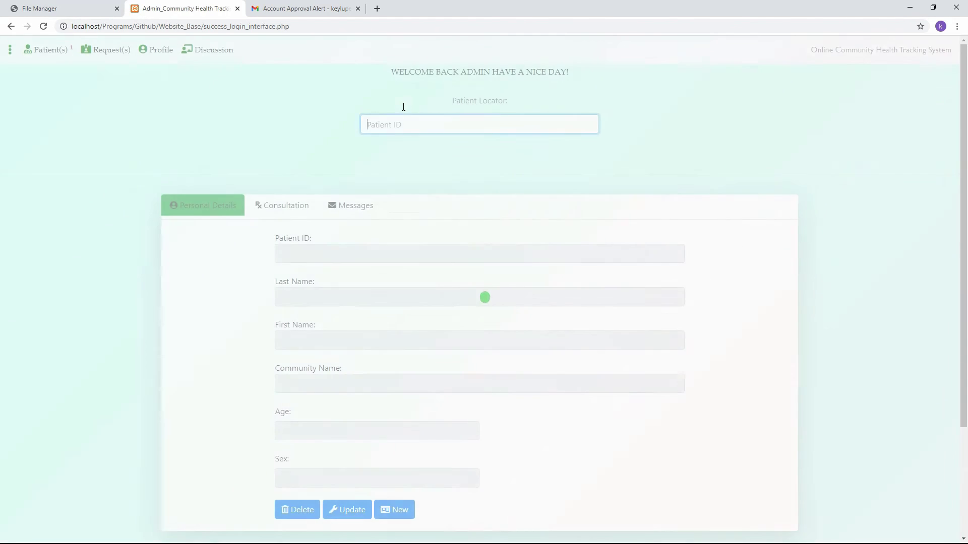
Look up the patient by their ID and view their health status and remarks.
left_click(54, 51)
left_click(593, 66)
left_click(452, 120)
type("10")
key("Return")
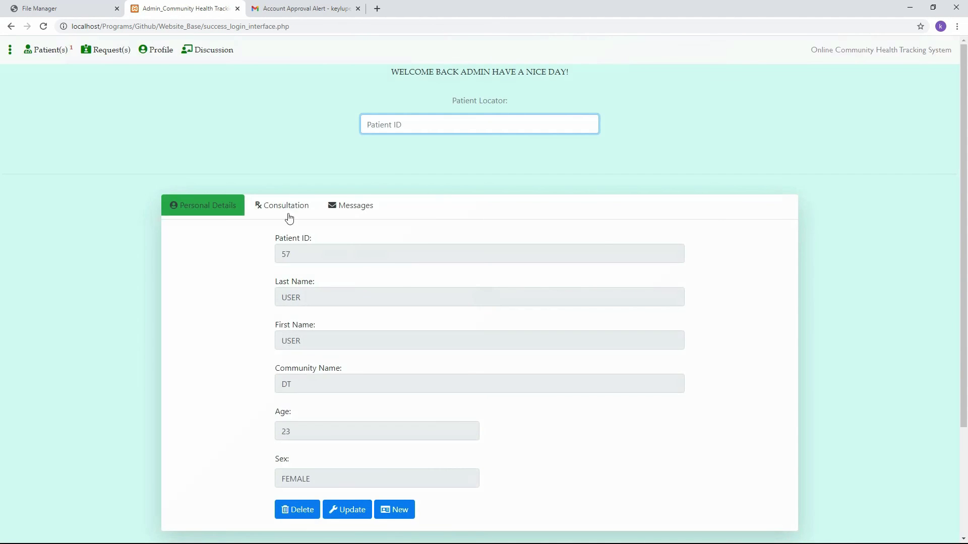
left_click(275, 208)
Send the remark 'drink biogesic every 8 hrs' and open the patient's chat.
left_click(384, 265)
left_click(353, 498)
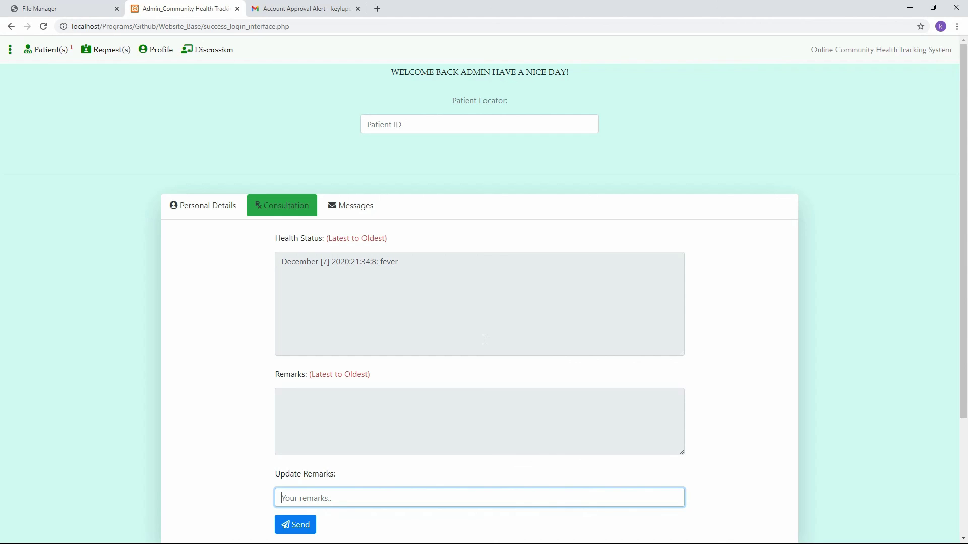
type("drink biogesic")
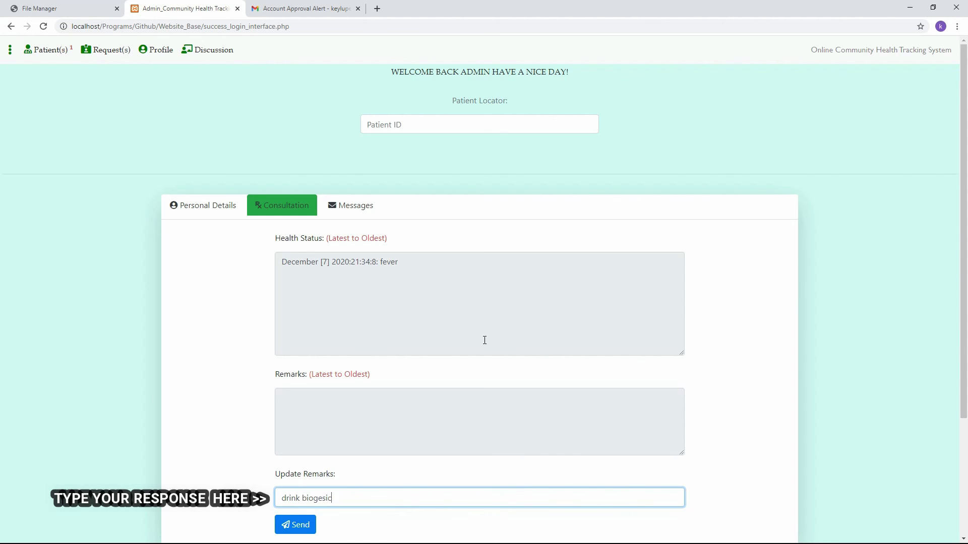
type(" every 8 hrs")
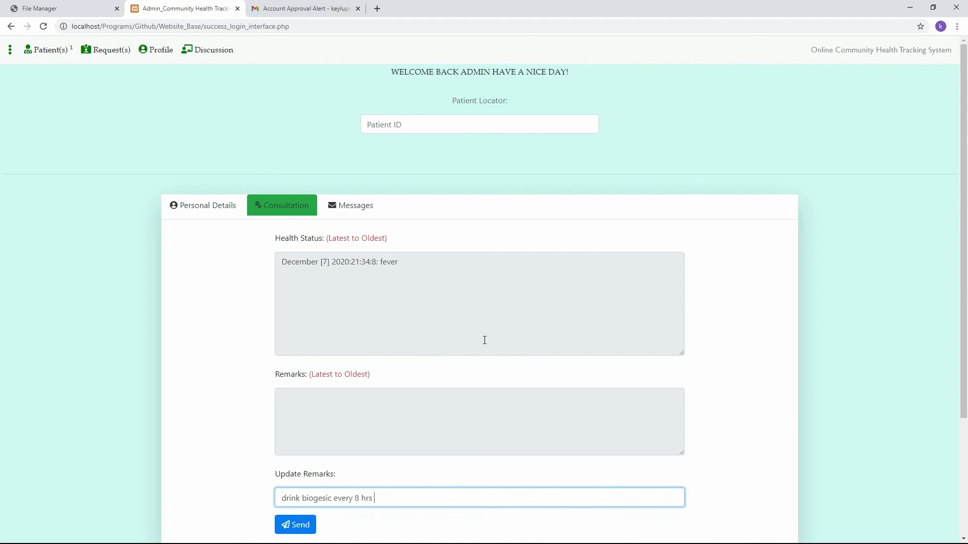
key("Return")
left_click(569, 320)
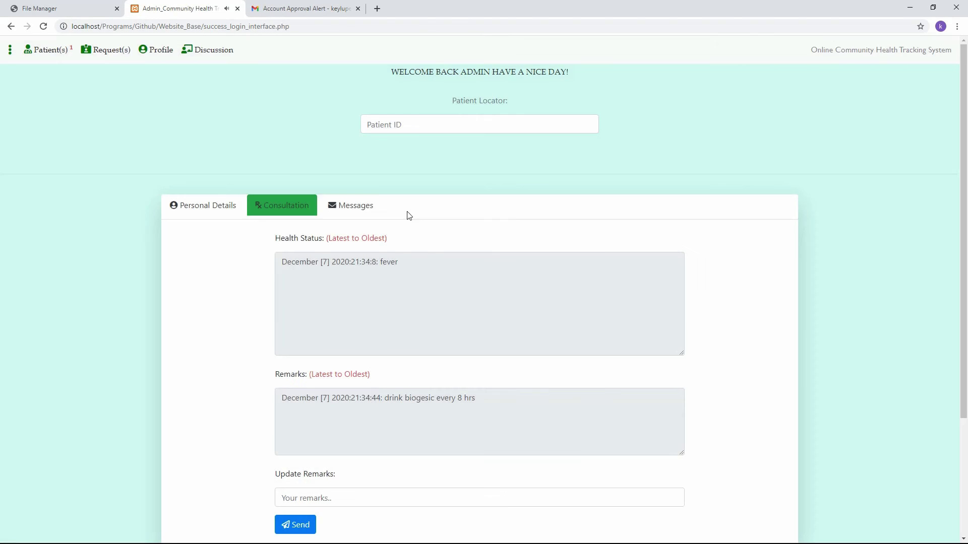
left_click(357, 205)
left_click(368, 459)
Send the patient a 'hello' chat message and return to their Personal Details.
type("hello")
key("Return")
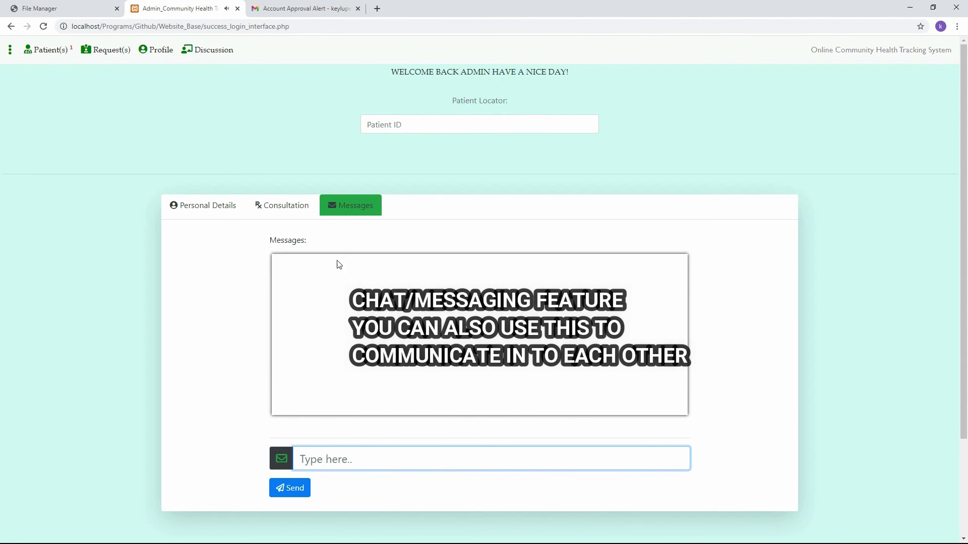
left_click(222, 205)
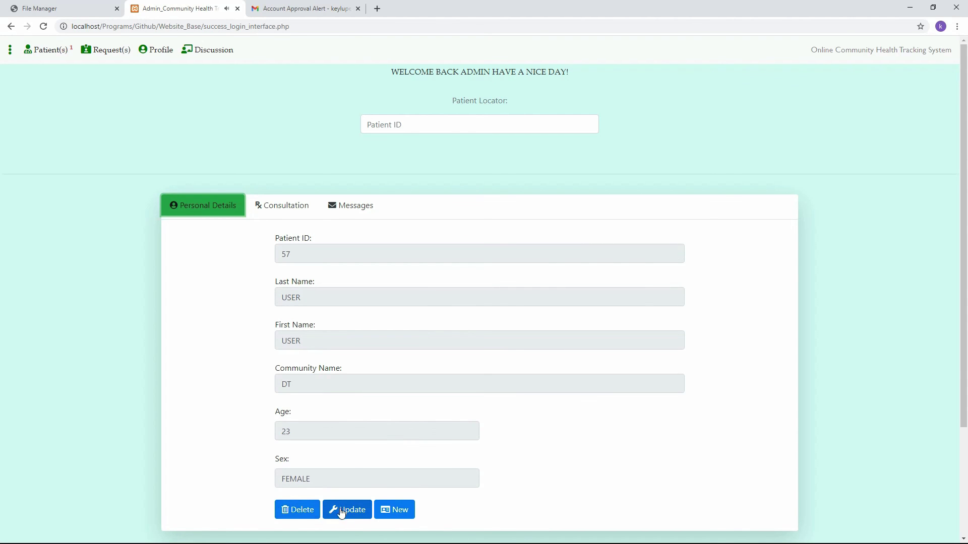
Cancel deleting the patient record, then view and close the pending approval Requests.
left_click(299, 514)
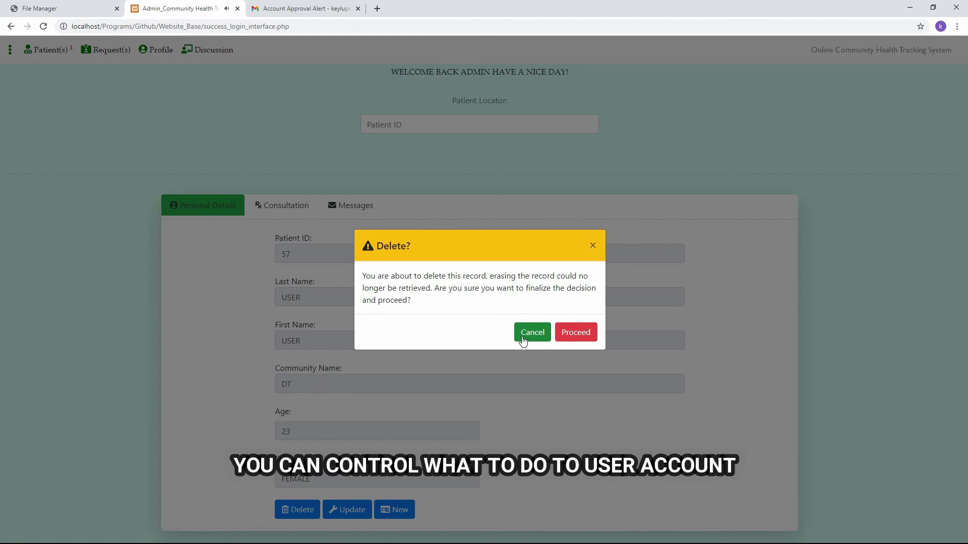
left_click(526, 333)
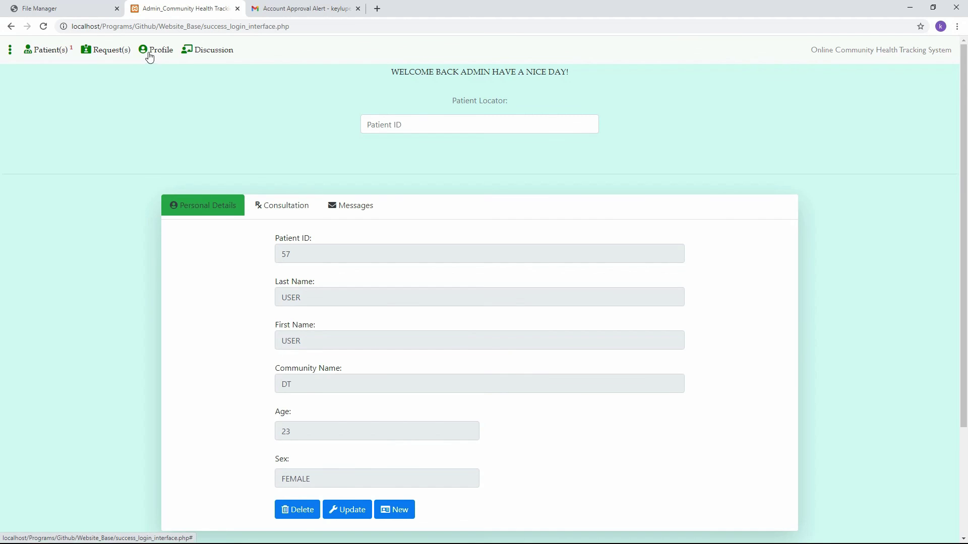
left_click(93, 50)
left_click(590, 62)
Sign out of admin and log in with the regular user's credentials.
left_click(160, 50)
left_click(518, 509)
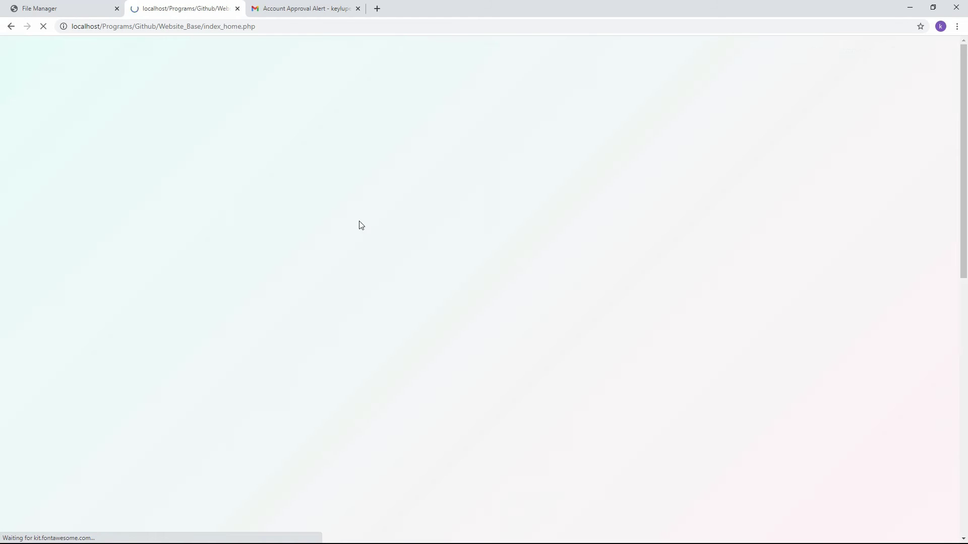
left_click(115, 51)
left_click(435, 113)
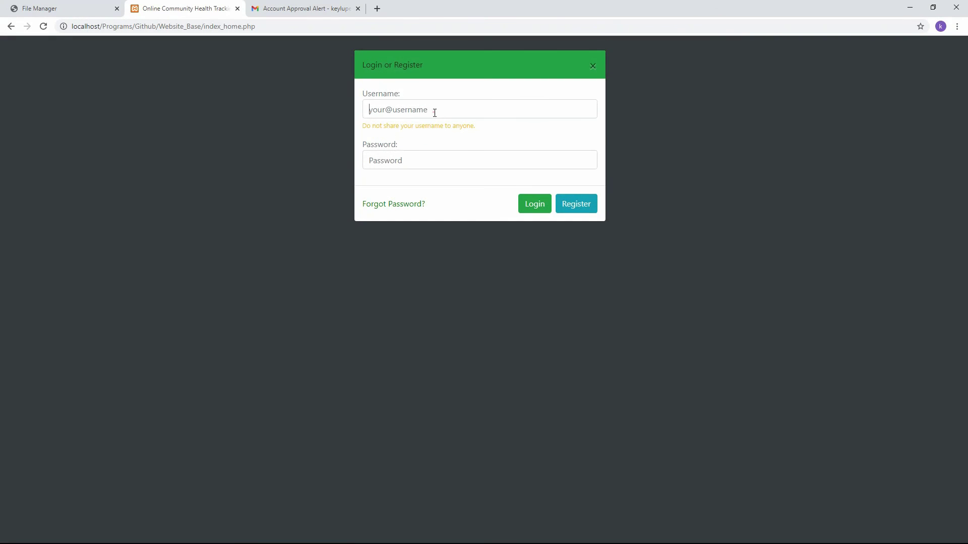
type("user24")
key("Tab")
type("123")
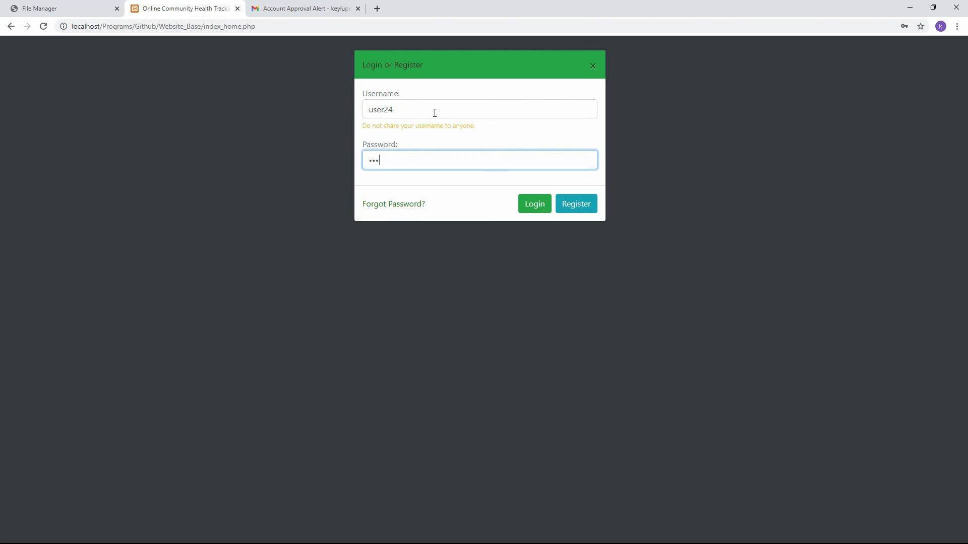
key("Return")
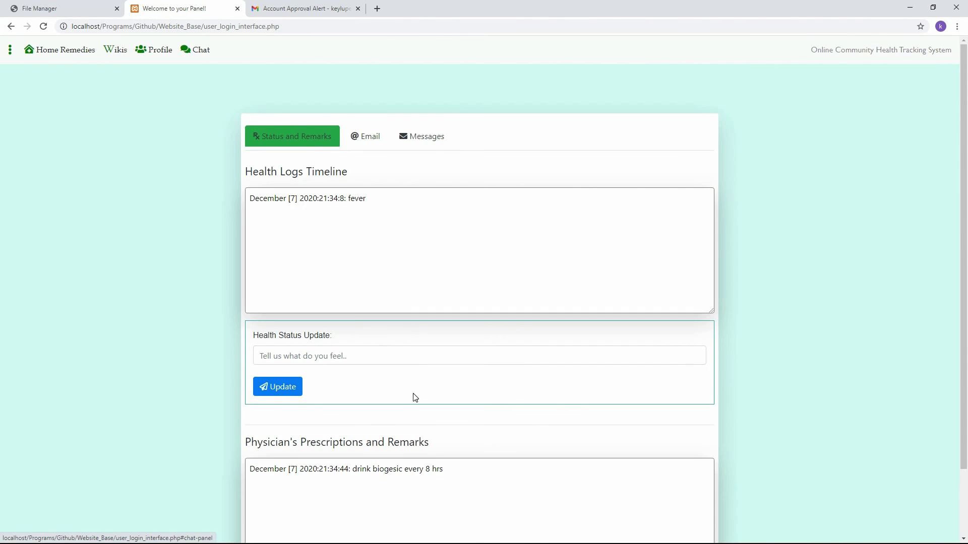
Check the biogesic prescription remark, then open the conversation showing the admin's hello.
scroll(418, 404, "down", 1)
triple_click(453, 420)
left_click(211, 429)
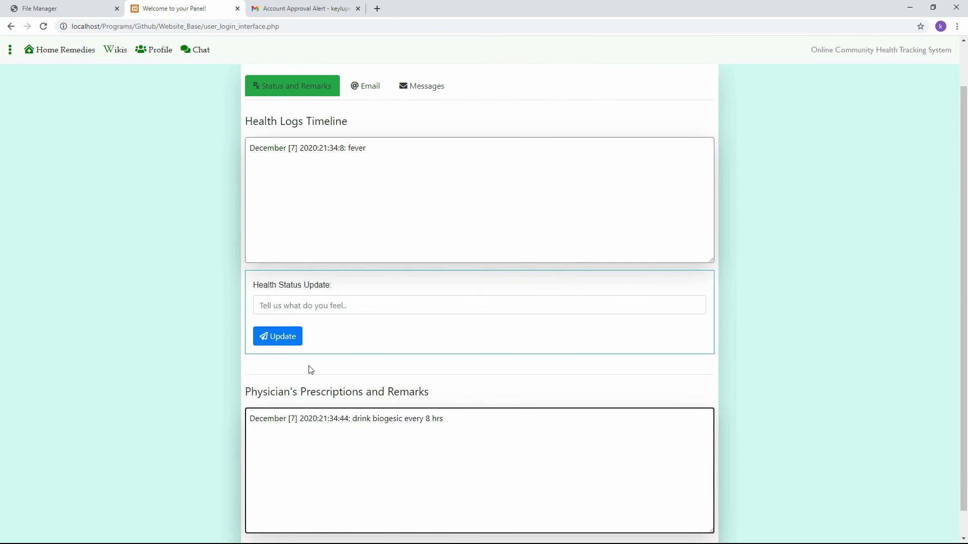
scroll(353, 328, "up", 1)
left_click(425, 138)
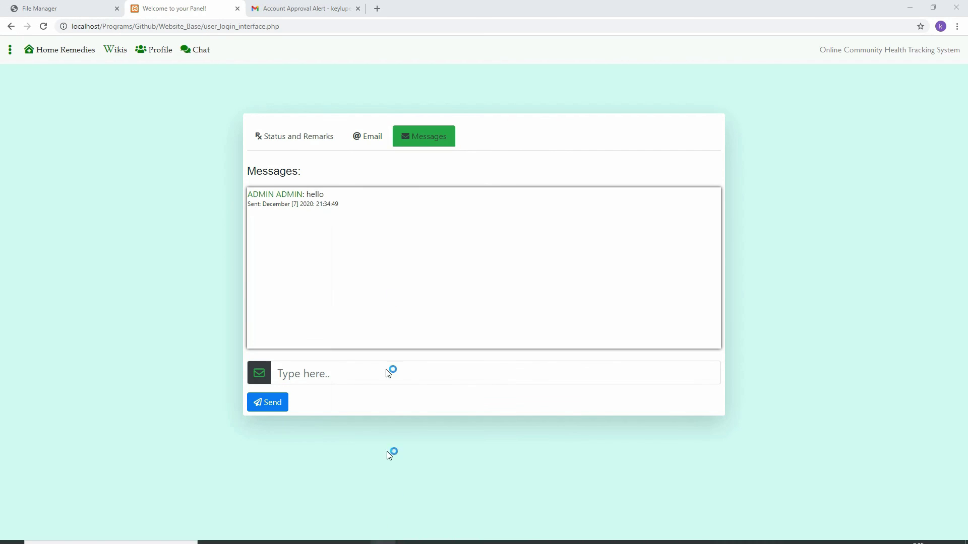
Snap the browser into the left half of the screen and close the profile details.
left_click(603, 8)
key("super+Left")
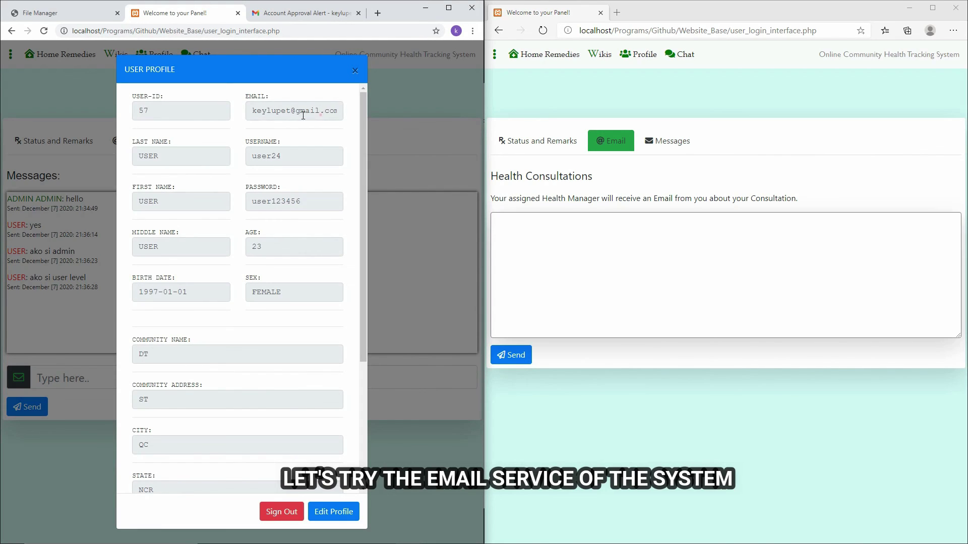
double_click(325, 110)
left_click(355, 72)
Send the consultation email 'doc pacheckup sana ako sa thursday' and dismiss the confirmation.
left_click(611, 247)
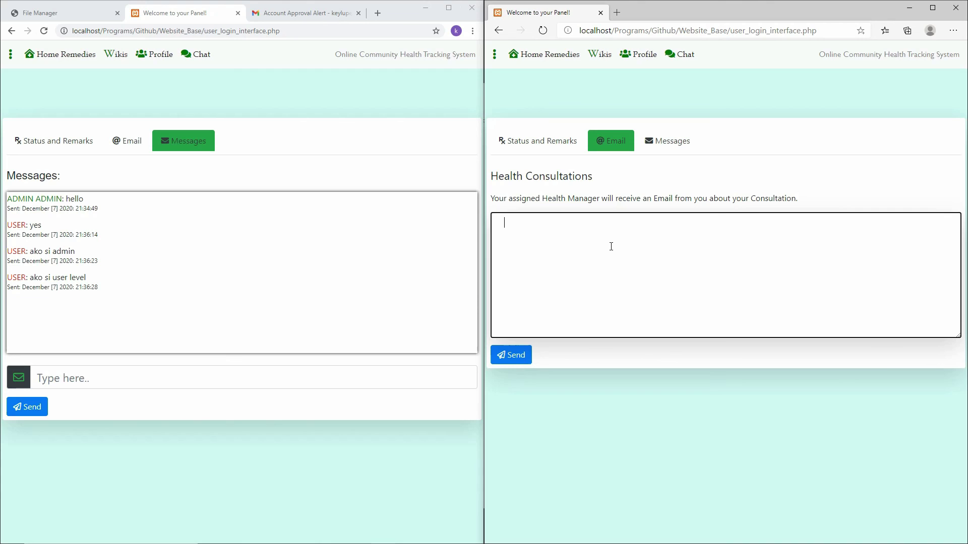
type("doc")
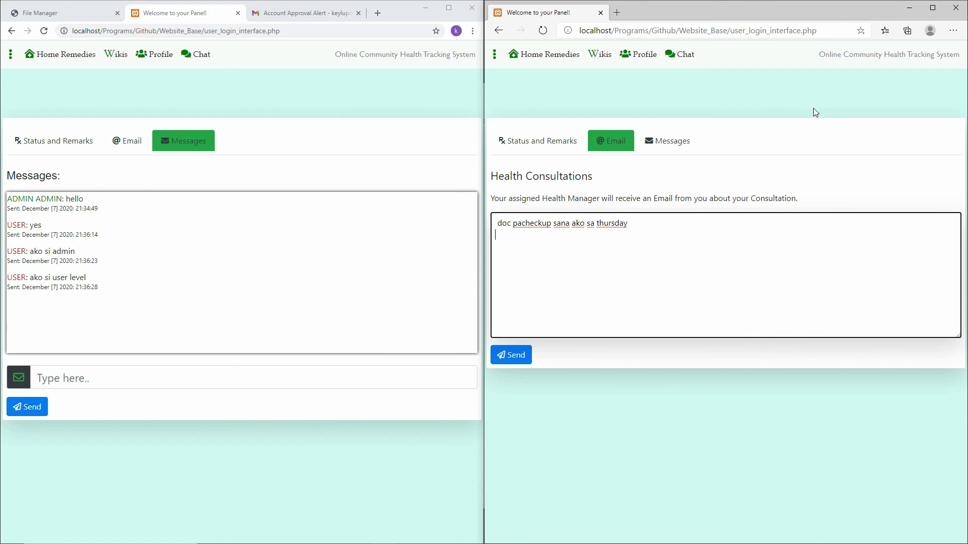
left_click(506, 358)
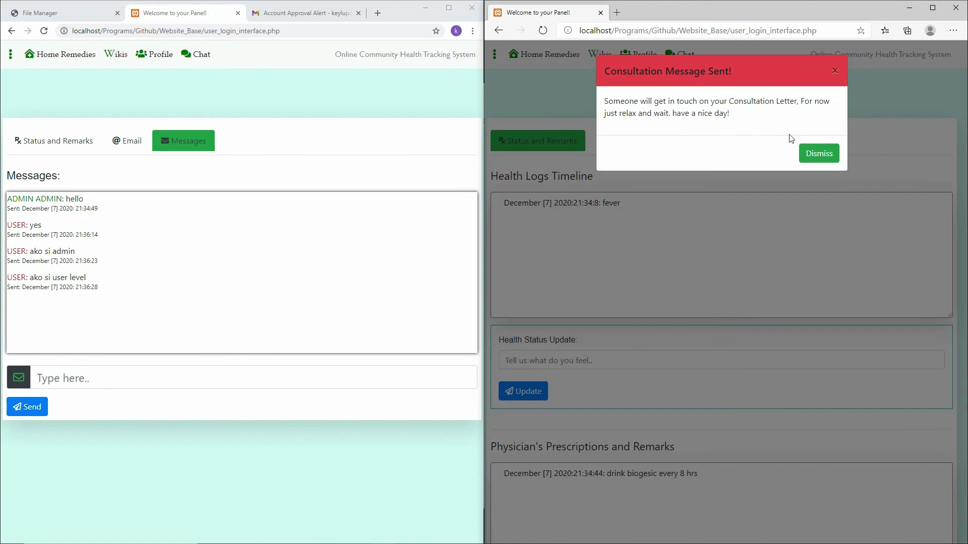
left_click(828, 153)
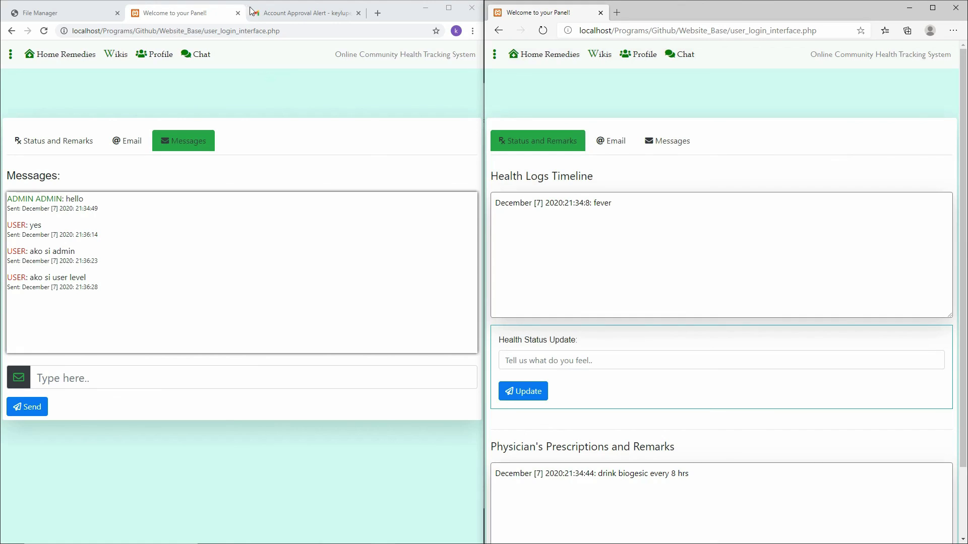
left_click(250, 11)
Open the Health Track System Consulting email and review its message, patient ID and name.
left_click(309, 138)
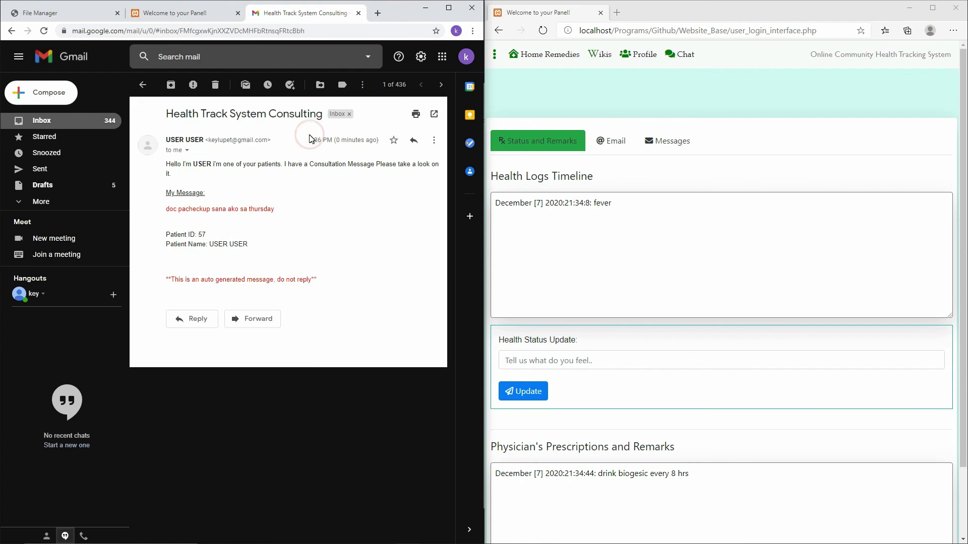
left_click_drag(164, 213, 281, 211)
left_click(257, 223)
triple_click(258, 244)
left_click(253, 243)
double_click(203, 235)
left_click_drag(249, 245, 207, 243)
left_click(207, 230)
left_click(207, 232)
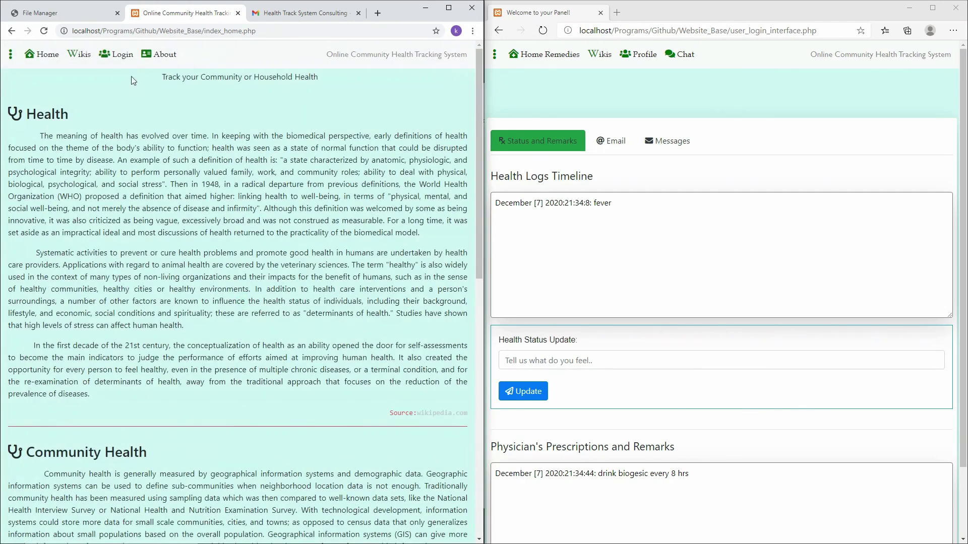
Log in with the admin account.
left_click(123, 57)
left_click(271, 115)
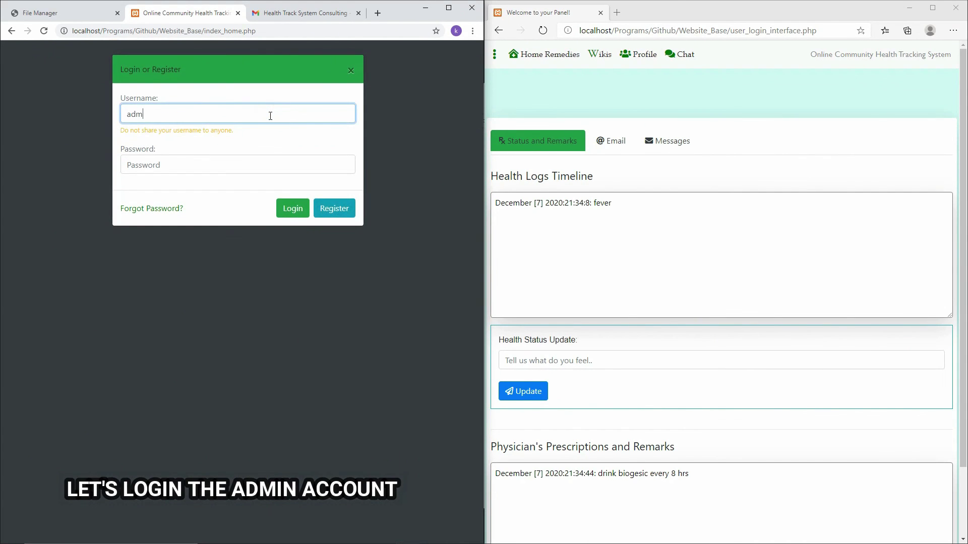
key("Tab")
type("admi")
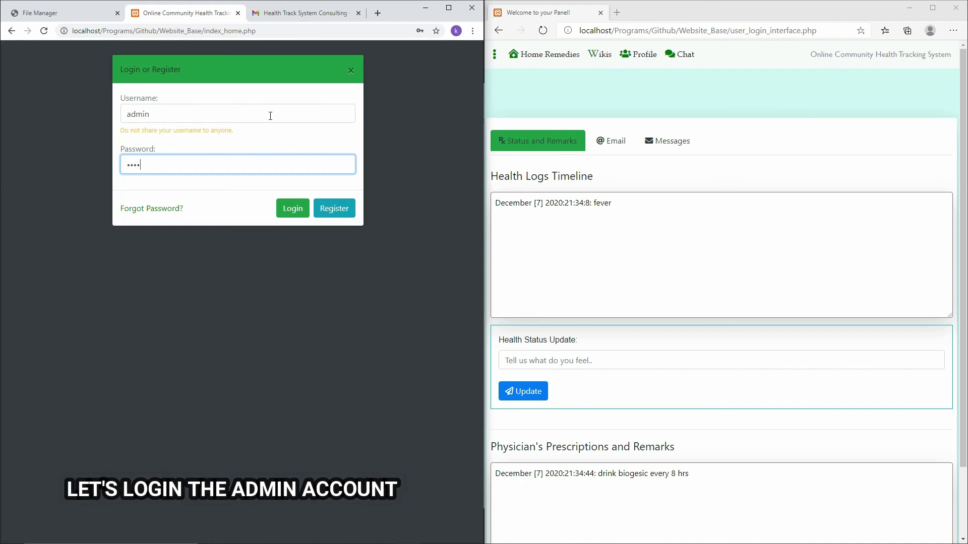
type("n")
key("Return")
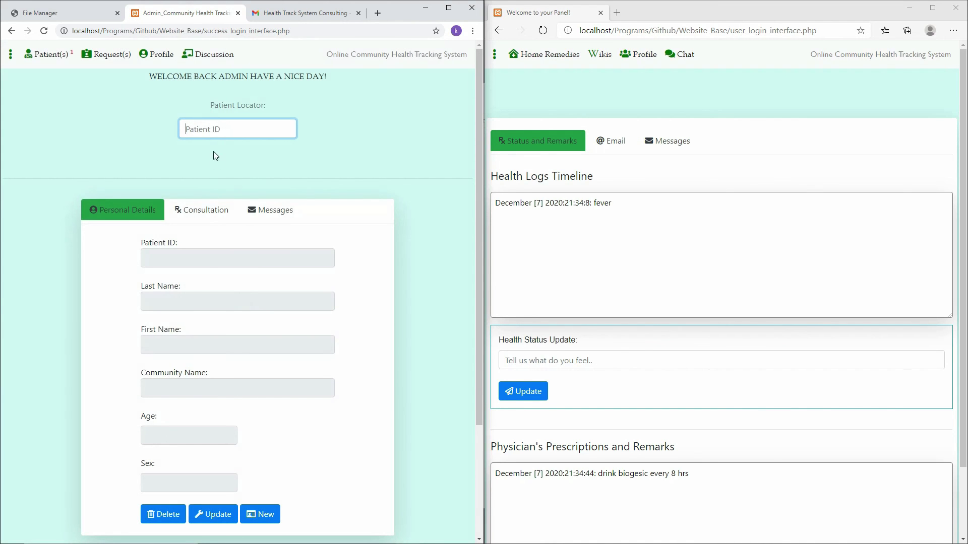
Locate the patient by ID, open their Messages, and type 'ako si admin'.
left_click(59, 60)
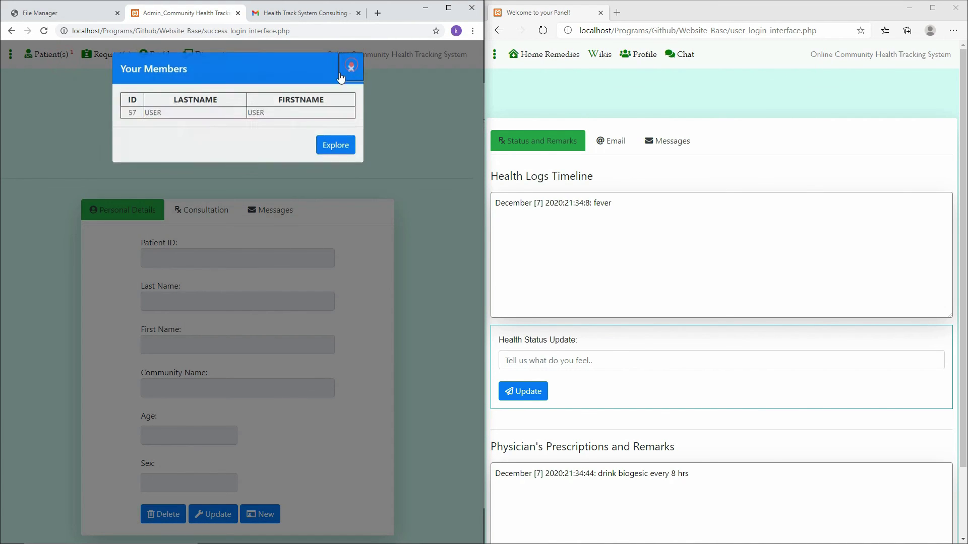
left_click(352, 69)
left_click(242, 123)
type("57")
key("Return")
left_click(254, 215)
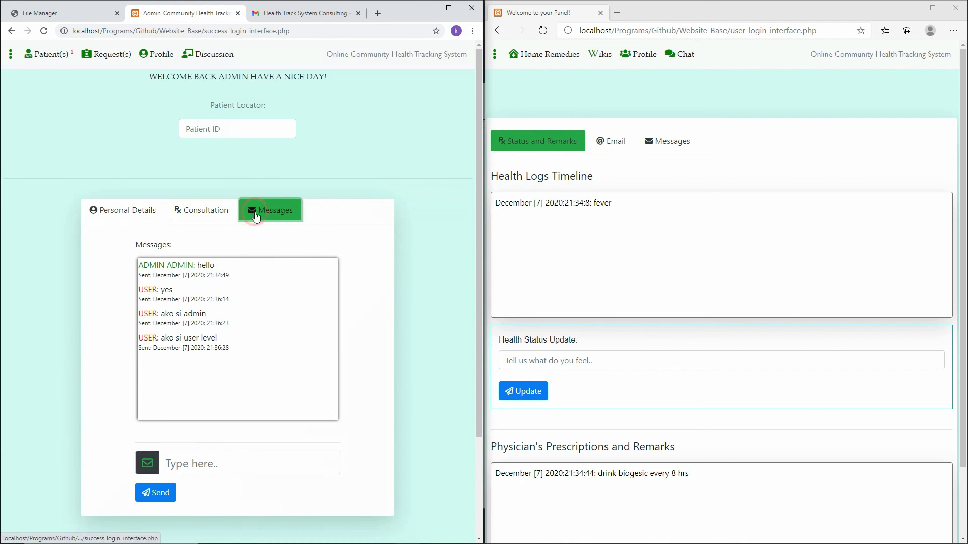
left_click(217, 463)
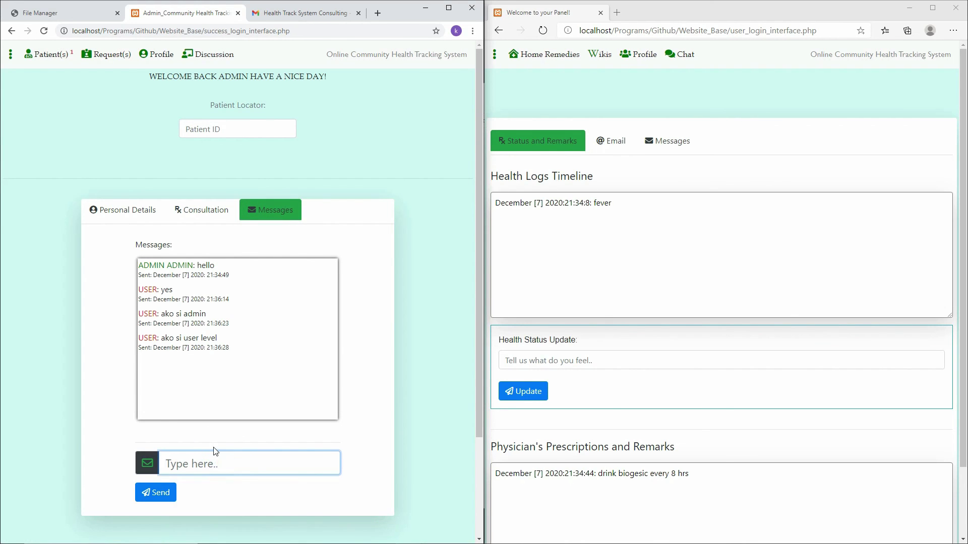
type("ako si admin")
Send the admin's 'ako si admin' and the user's reply 'ako si user'.
left_click(663, 143)
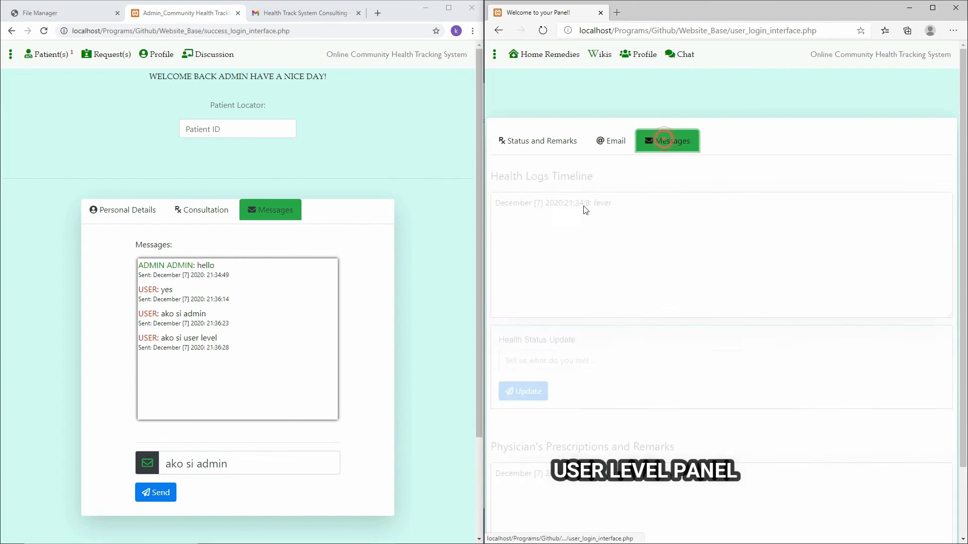
left_click(220, 462)
left_click(153, 497)
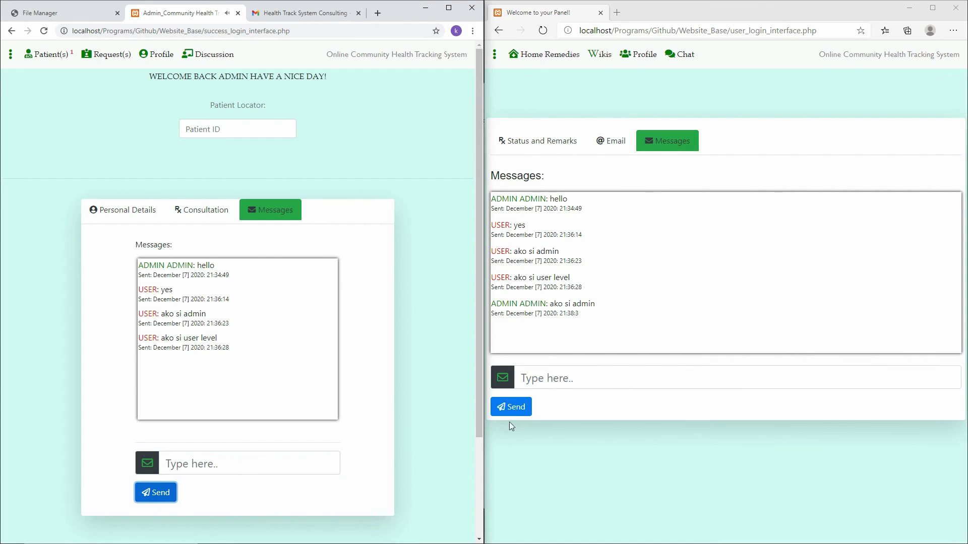
left_click(579, 386)
type("ako si")
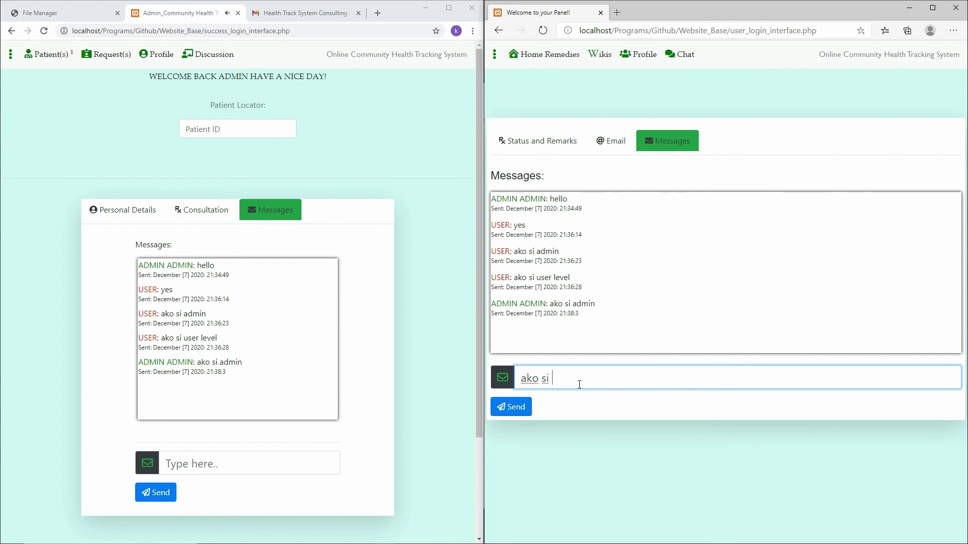
type(" user")
key("Return")
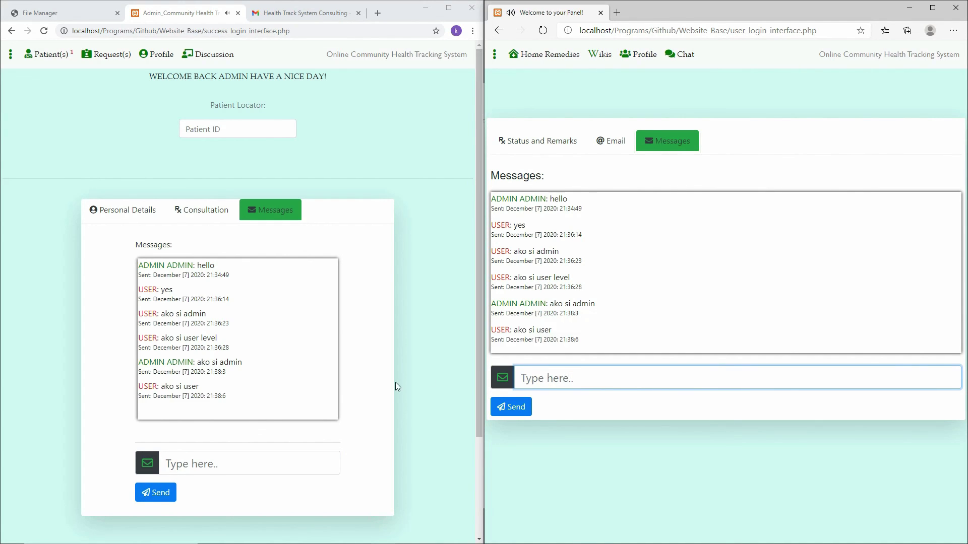
Send the user's 'nasa edge ako' and the admin's 'nasa chrome ako' messages.
left_click(282, 455)
type("nasa c")
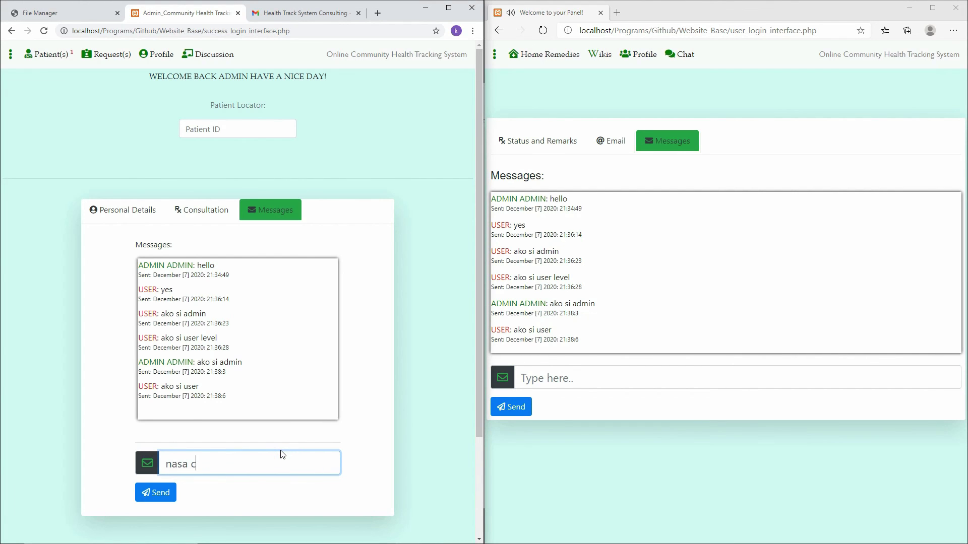
type("hrome ako")
left_click(625, 379)
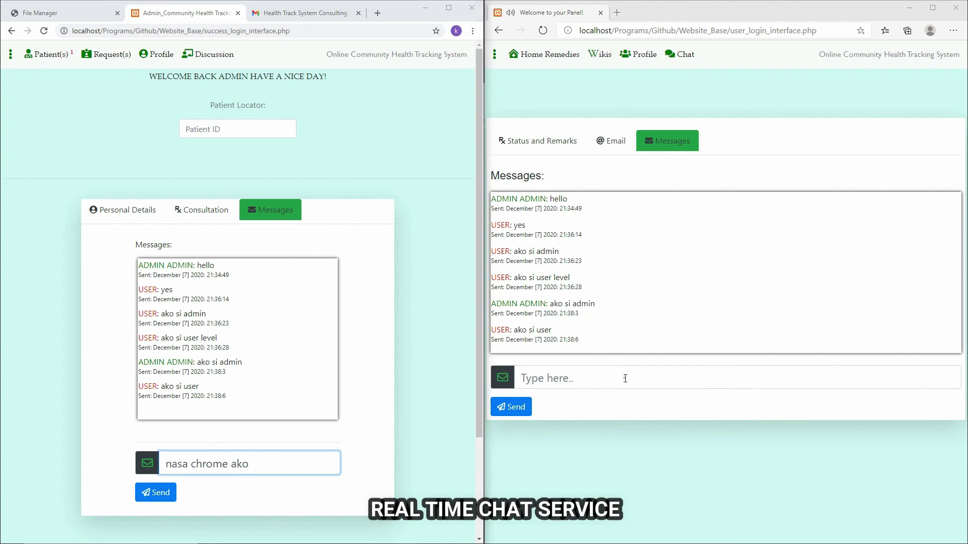
type("nasa edge")
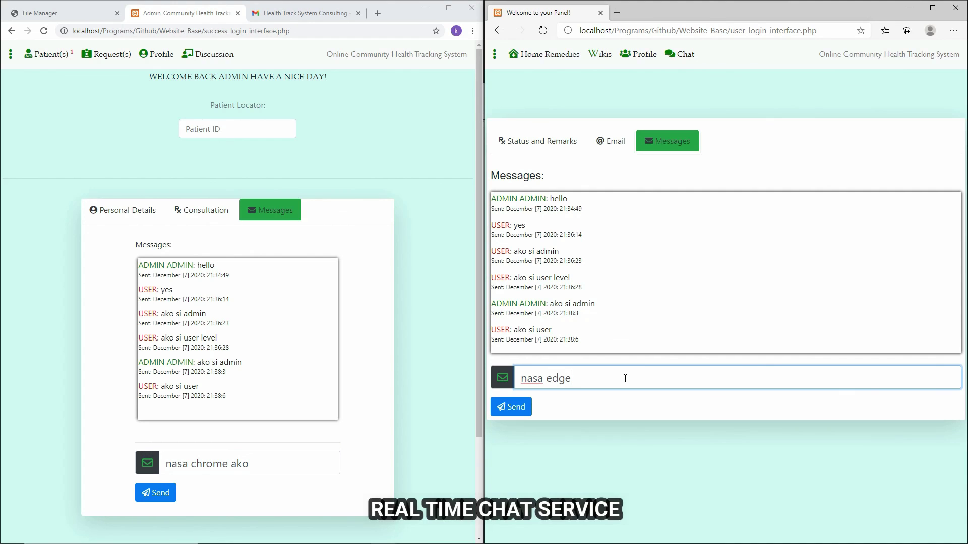
type(" ako")
key("Return")
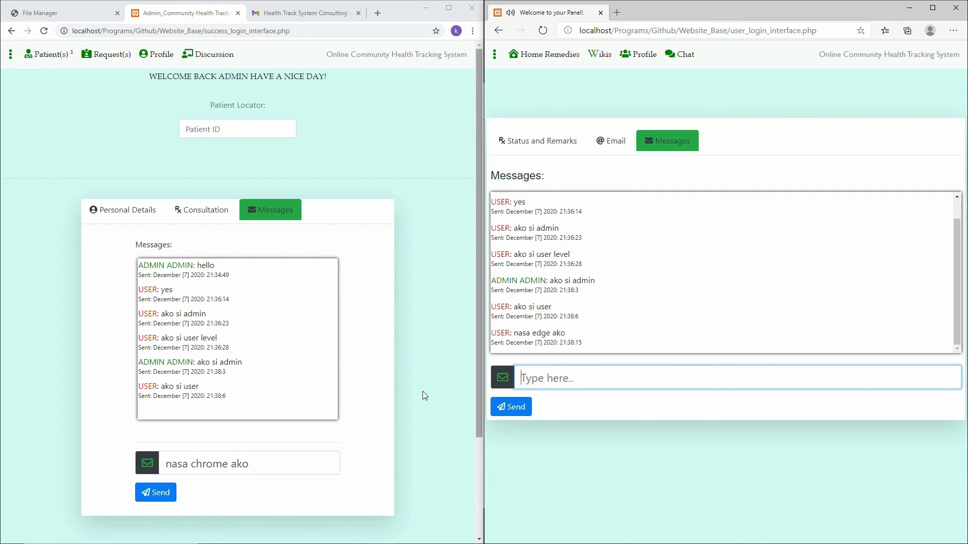
left_click(333, 457)
key("Return")
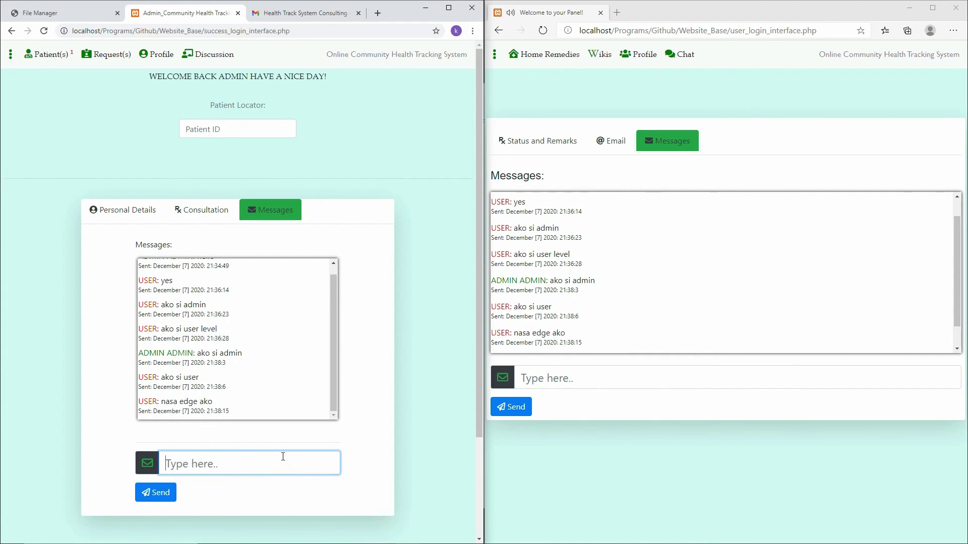
Highlight the latest messages in both chat logs to confirm they arrived in real time.
scroll(267, 383, "down", 2)
left_click_drag(271, 312, 268, 302)
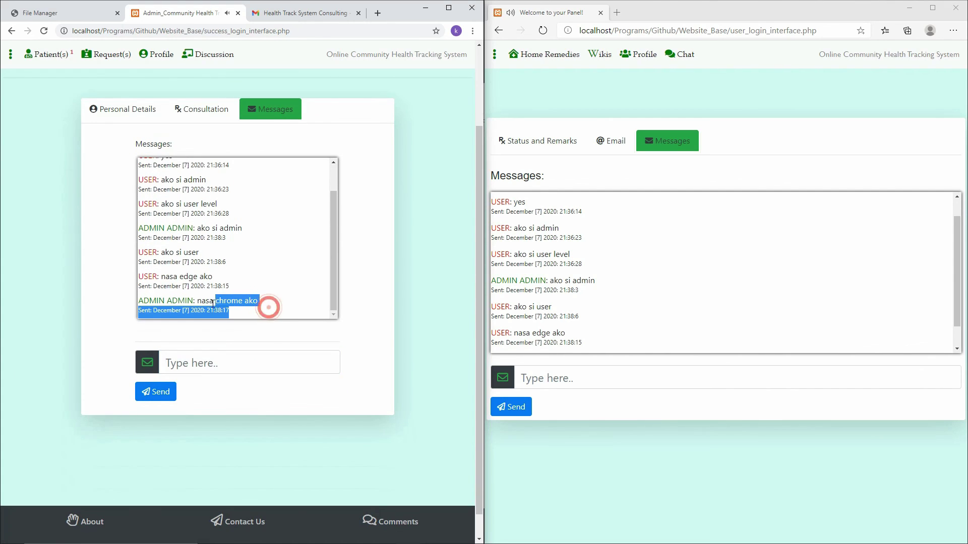
left_click_drag(194, 277, 271, 281)
left_click_drag(596, 321, 579, 335)
left_click(507, 332)
left_click(252, 279)
left_click_drag(252, 279, 286, 321)
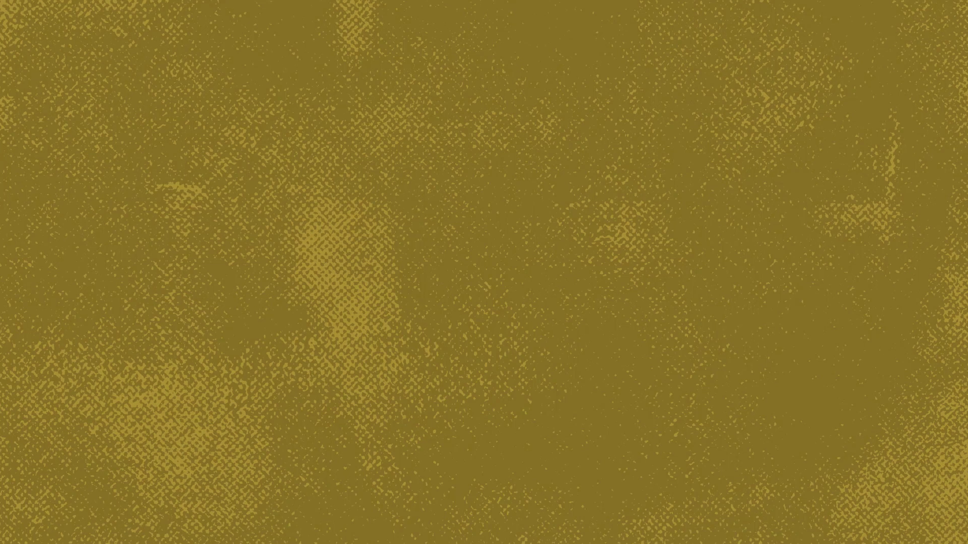